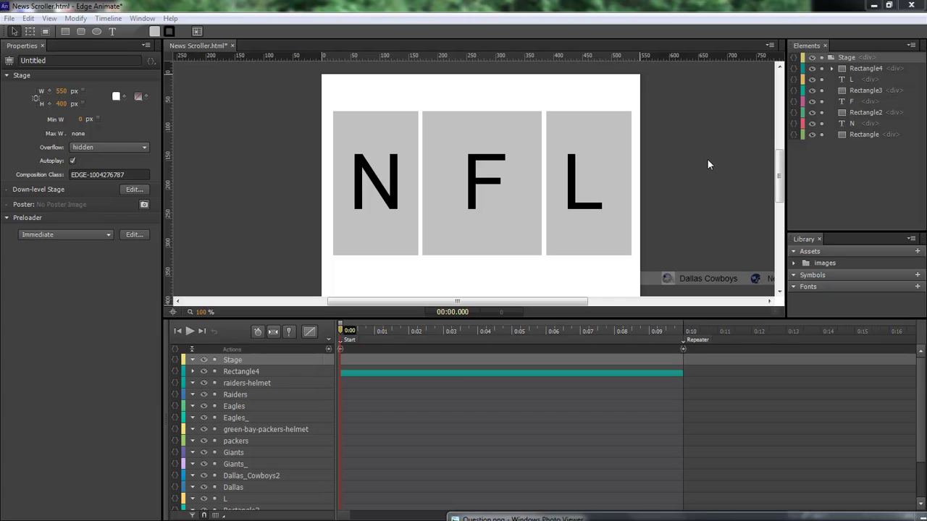
Close the Question.png screenshot in Windows Photo Viewer to return to the News Scroller project
{"action": "left_click", "coordinate": [656, 511]}
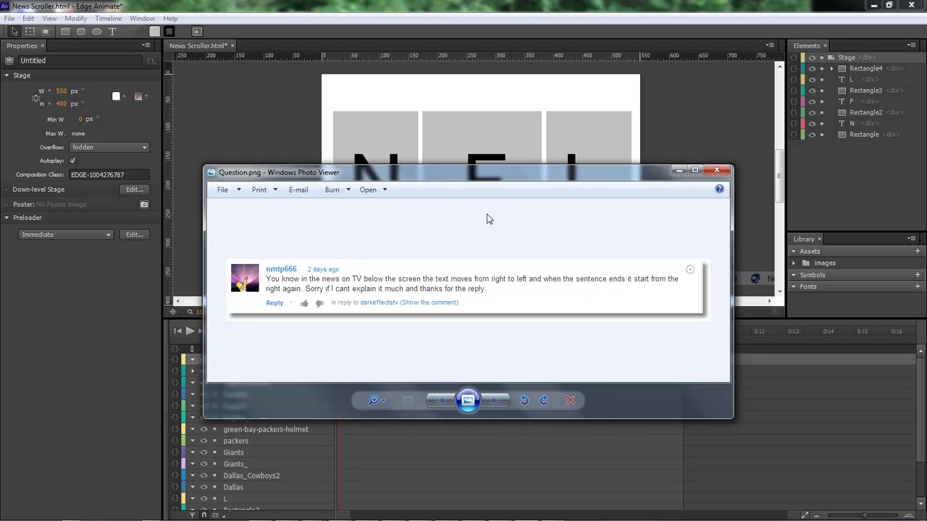
{"action": "left_click", "coordinate": [679, 172]}
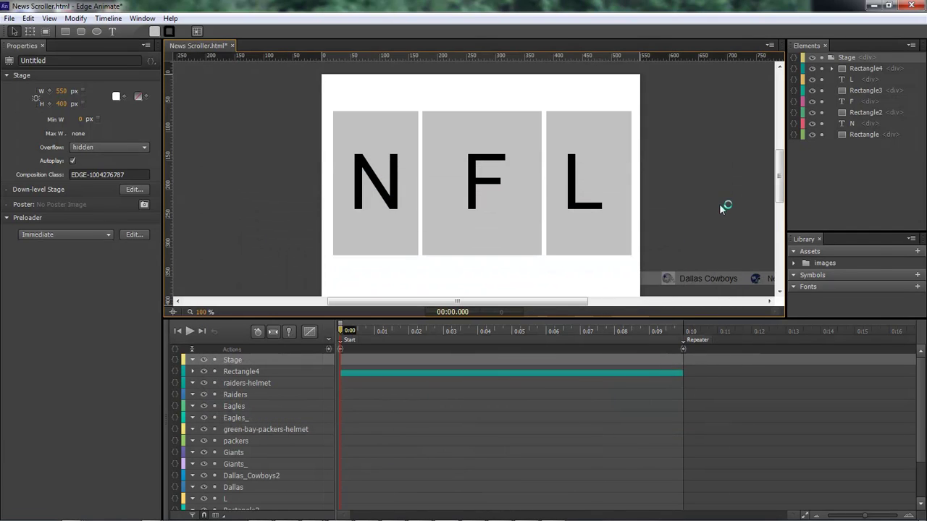
Preview News Scroller.html in Chrome and watch the Dallas Cowboys ticker scroll and repeat
{"action": "key", "text": "ctrl+Return"}
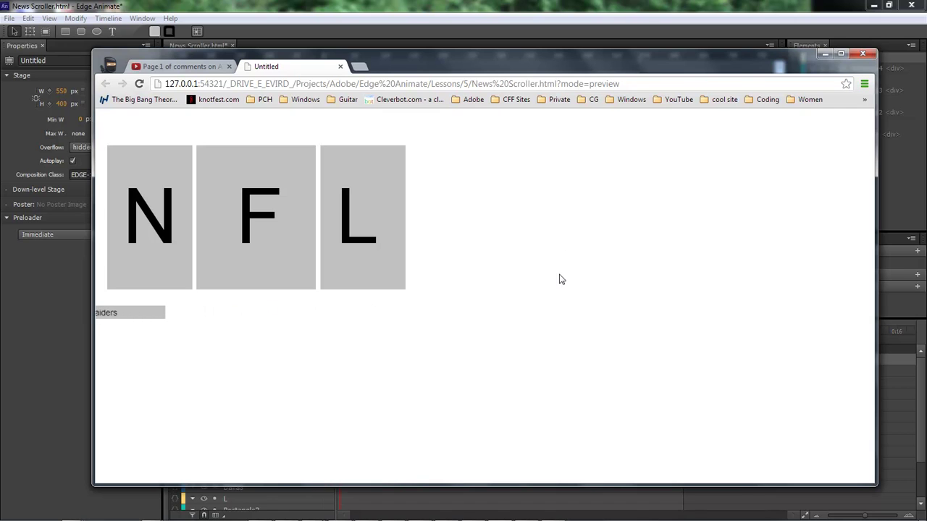
Close the Chrome preview, start a new document, and draw a grey rectangle on the stage
{"action": "left_click", "coordinate": [825, 53]}
{"action": "key", "text": "ctrl+n"}
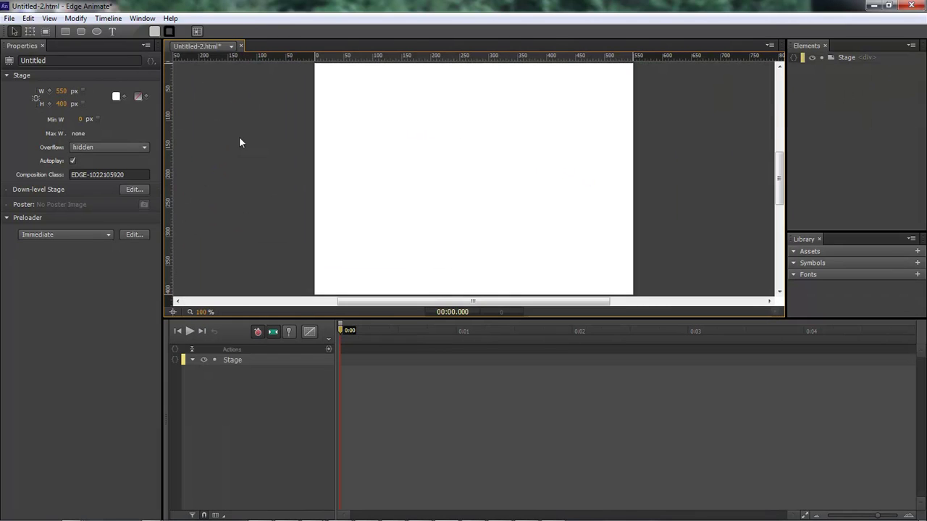
{"action": "key", "text": "m"}
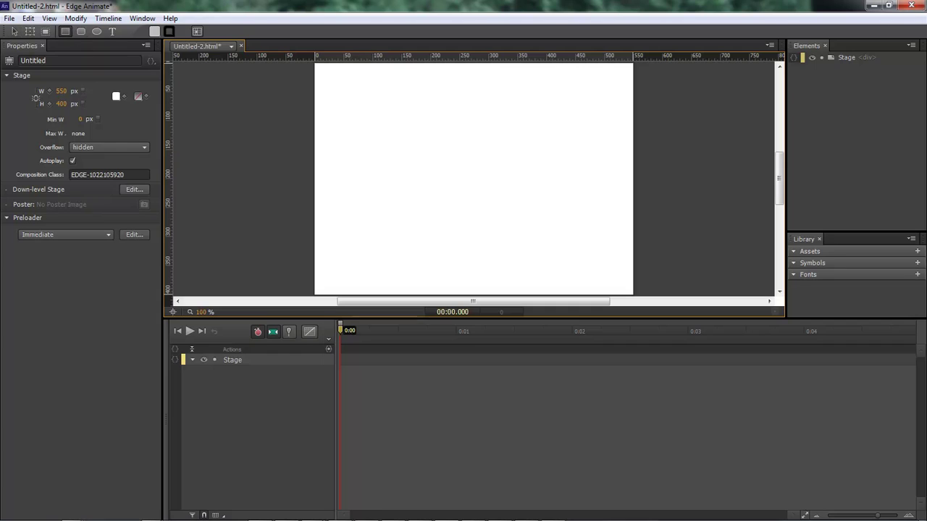
{"action": "mouse_move", "coordinate": [325, 102]}
{"action": "left_mouse_down"}
{"action": "mouse_move", "coordinate": [376, 201]}
{"action": "mouse_move", "coordinate": [442, 191]}
{"action": "mouse_move", "coordinate": [406, 191]}
{"action": "mouse_move", "coordinate": [407, 210]}
{"action": "mouse_move", "coordinate": [437, 213]}
{"action": "mouse_move", "coordinate": [449, 198]}
{"action": "mouse_move", "coordinate": [596, 191]}
{"action": "mouse_move", "coordinate": [621, 205]}
{"action": "left_mouse_up"}
{"action": "key", "text": "v"}
Add NFL text at 167 px and move it up onto the grey rectangle
{"action": "left_click", "coordinate": [113, 31]}
{"action": "left_click", "coordinate": [380, 154]}
{"action": "type", "text": "NFL"}
{"action": "left_click", "coordinate": [367, 124]}
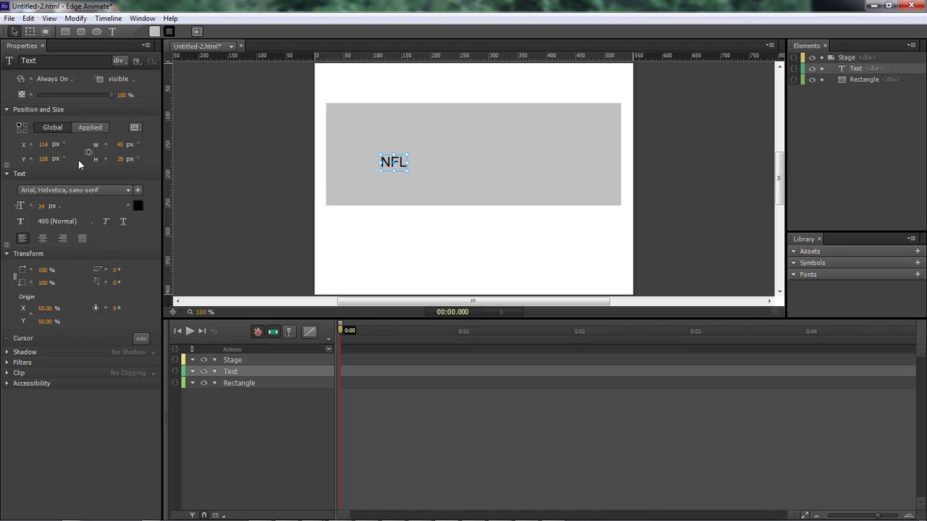
{"action": "left_click_drag", "start_coordinate": [41, 208], "coordinate": [398, 217]}
{"action": "left_click_drag", "start_coordinate": [467, 199], "coordinate": [462, 169]}
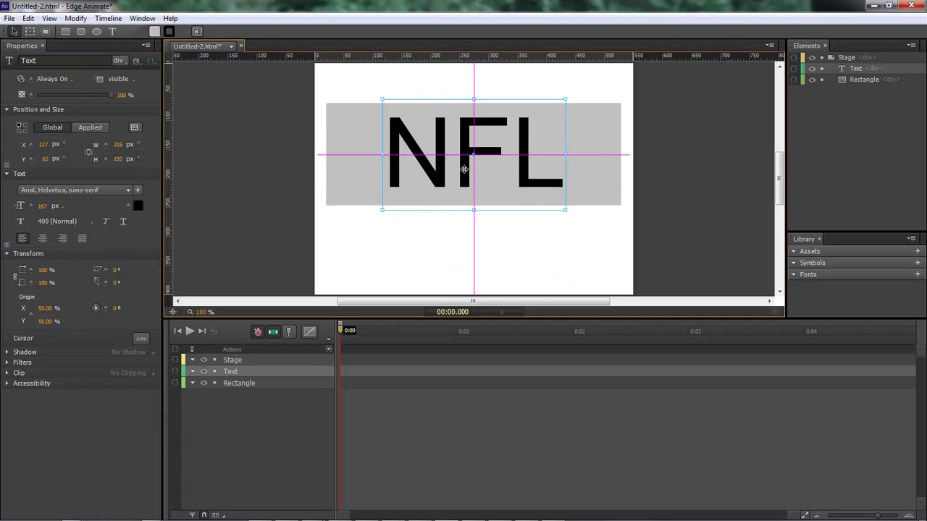
{"action": "left_click", "coordinate": [503, 253]}
Draw a thin 550-px-wide grey bar across the stage below NFL
{"action": "left_click_drag", "start_coordinate": [780, 172], "coordinate": [783, 183]}
{"action": "left_click", "coordinate": [65, 31]}
{"action": "mouse_move", "coordinate": [316, 216]}
{"action": "left_mouse_down"}
{"action": "mouse_move", "coordinate": [554, 247]}
{"action": "mouse_move", "coordinate": [631, 232]}
{"action": "left_mouse_up"}
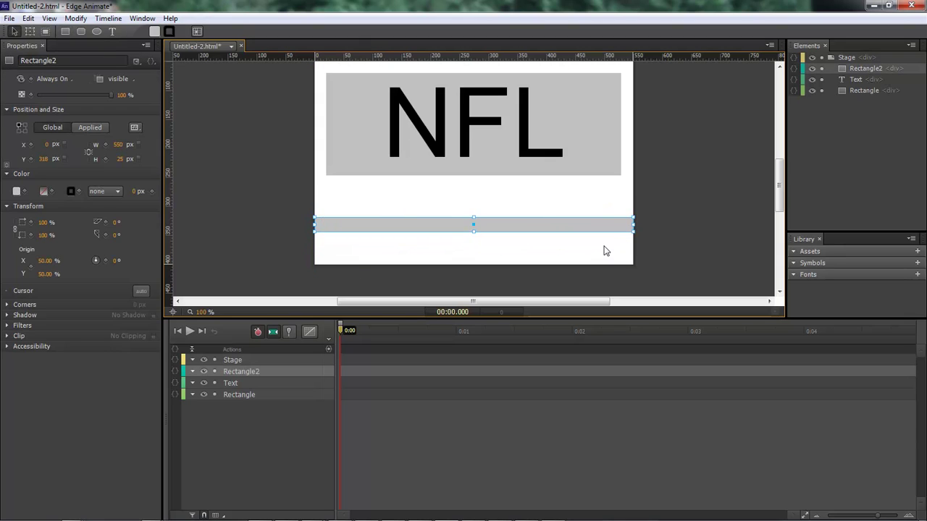
Rename the Rectangle2 strip to Tracker in the Elements panel
{"action": "left_click", "coordinate": [763, 183]}
{"action": "left_click", "coordinate": [872, 69]}
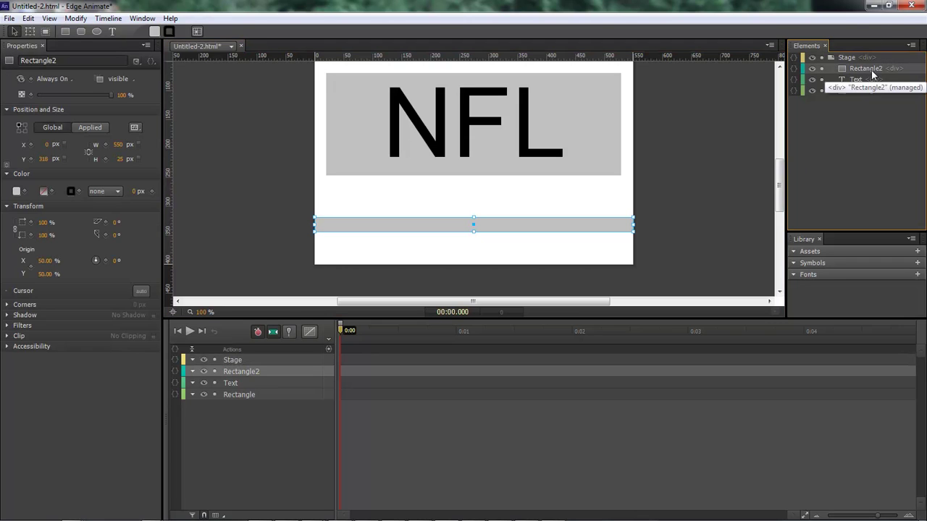
{"action": "double_click", "coordinate": [864, 69]}
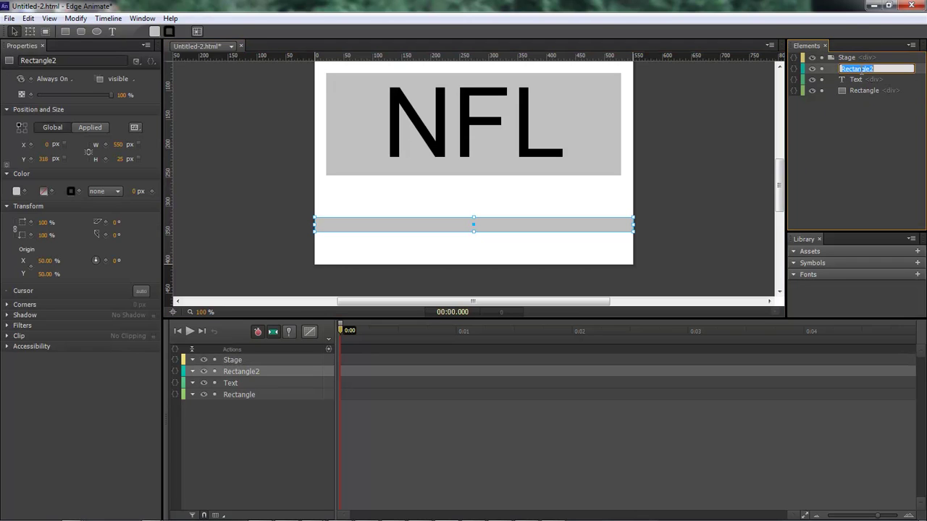
{"action": "type", "text": "Tracker"}
{"action": "key", "text": "Return"}
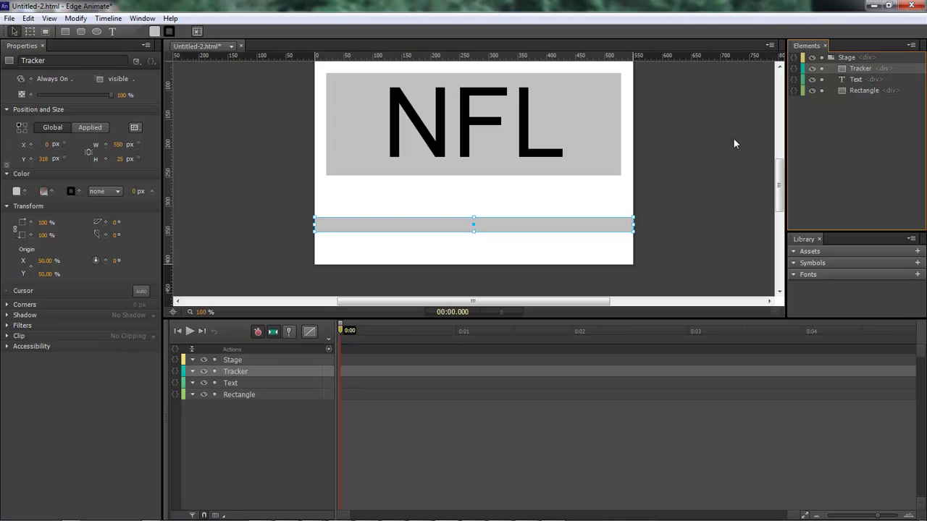
Deselect the Tracker bar, then open and cancel the image import dialog
{"action": "left_click", "coordinate": [362, 238]}
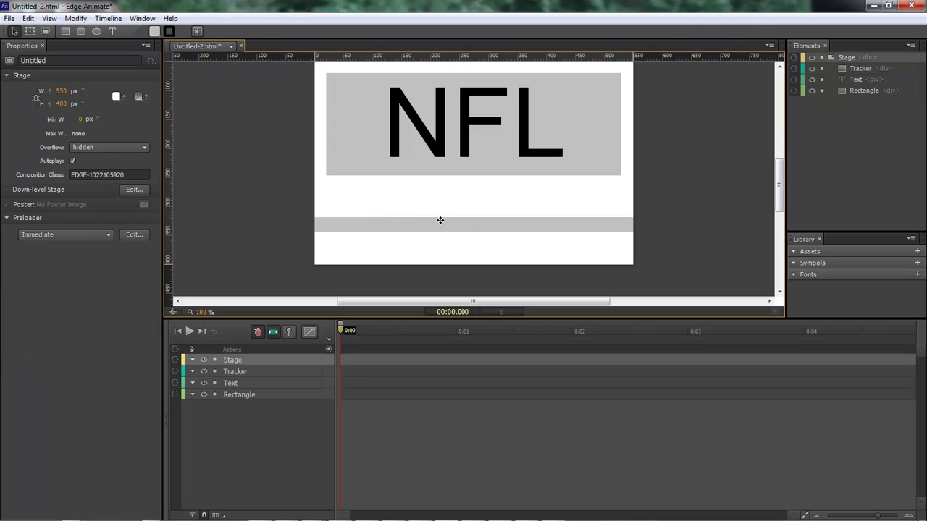
{"action": "left_click", "coordinate": [104, 310]}
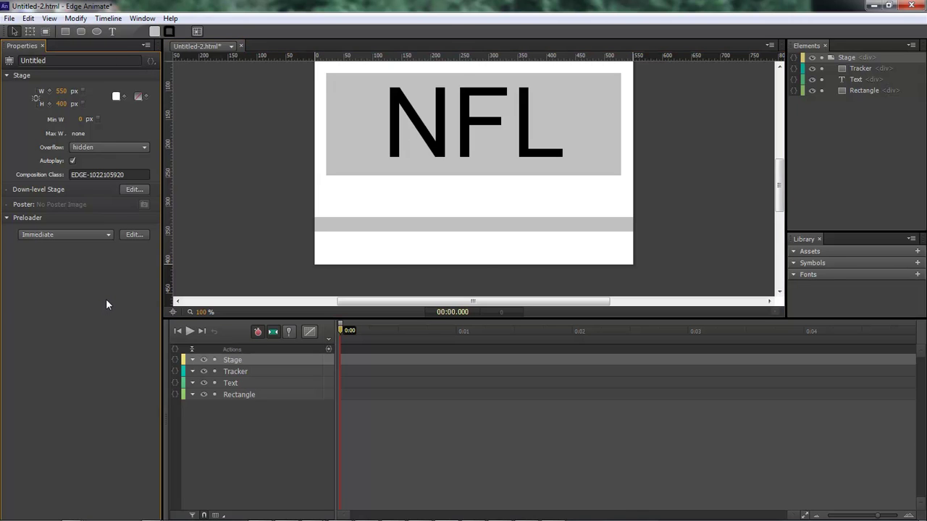
{"action": "key", "text": "ctrl+i"}
{"action": "key", "text": "Escape"}
Create a Lesson #5 folder and save the document there as News Ticker.html
{"action": "key", "text": "ctrl+s"}
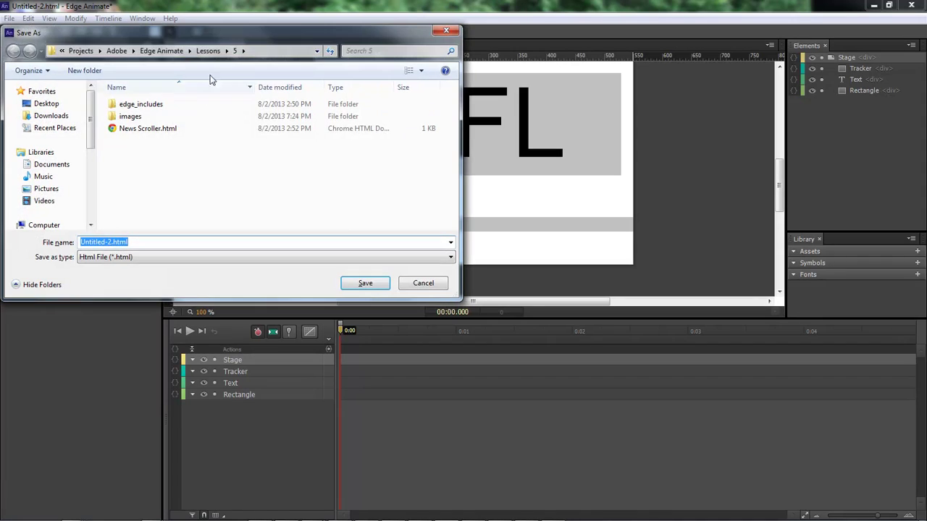
{"action": "left_click", "coordinate": [84, 70]}
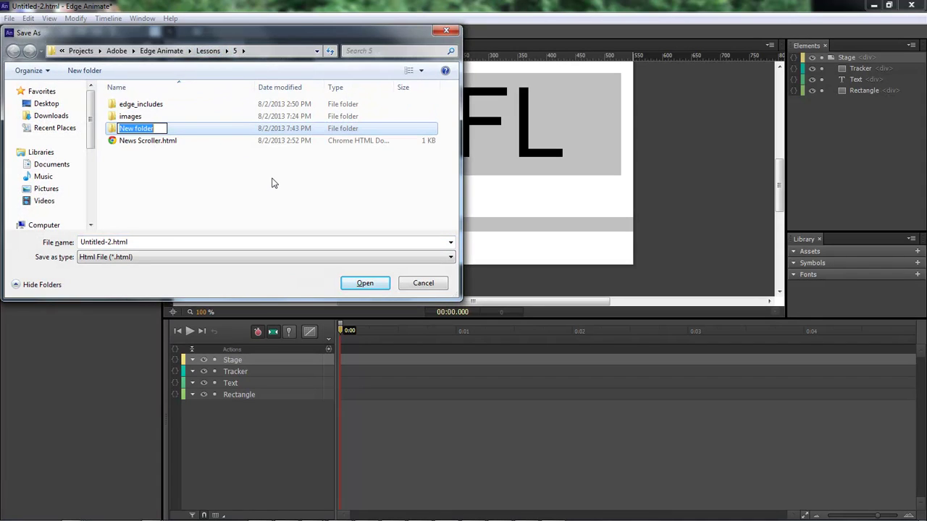
{"action": "type", "text": "Lesson "}
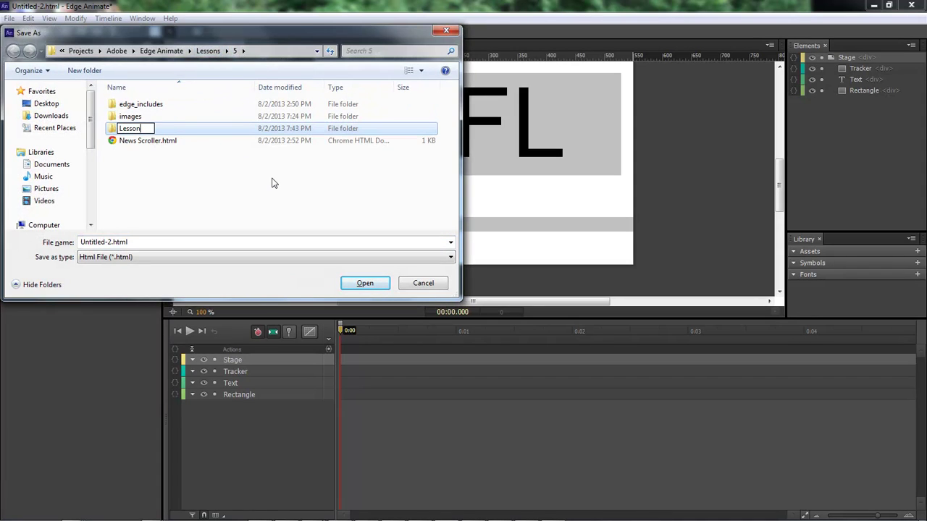
{"action": "type", "text": "#5"}
{"action": "key", "text": "Return"}
{"action": "key", "text": "Return"}
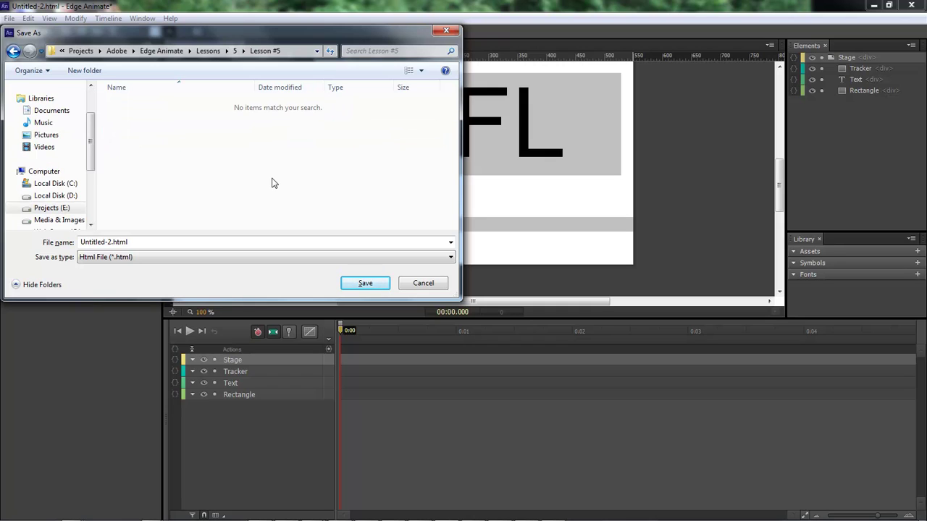
{"action": "left_click", "coordinate": [149, 242]}
{"action": "left_click_drag", "start_coordinate": [113, 242], "coordinate": [2, 241]}
{"action": "type", "text": "News "}
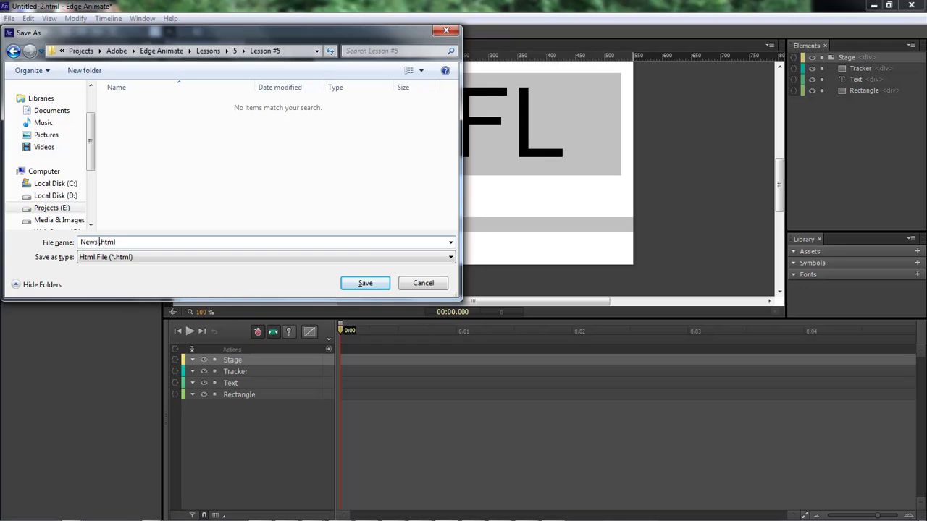
{"action": "type", "text": "Ticker"}
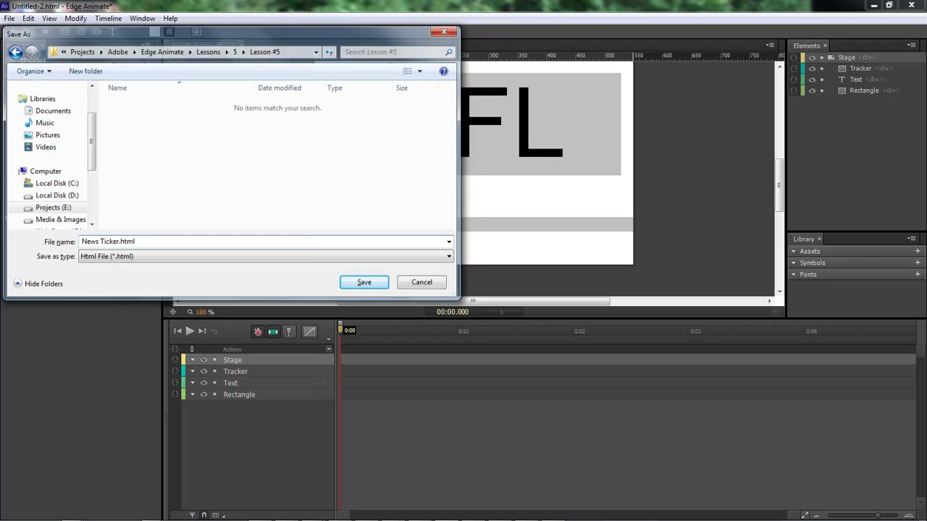
{"action": "key", "text": "Return"}
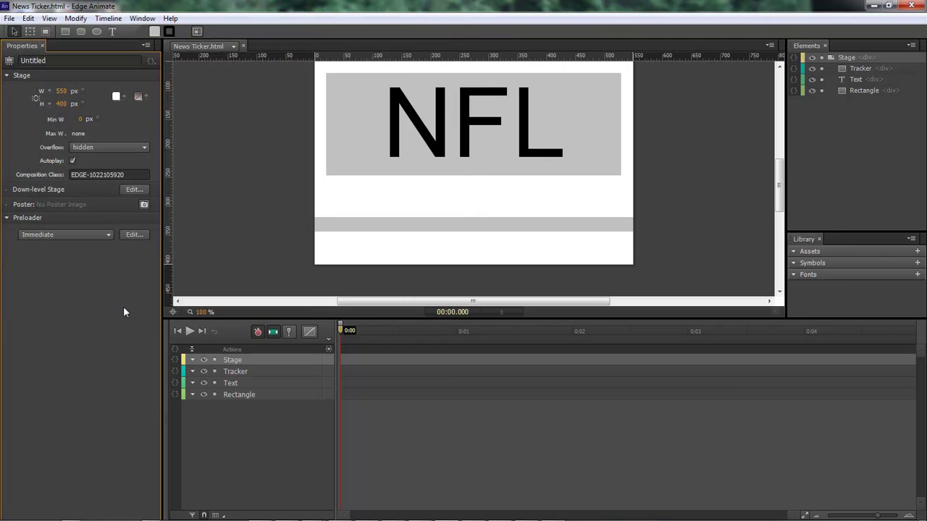
Import the Dallas Cowboys helmet image and set its width to 30 px
{"action": "key", "text": "ctrl+i"}
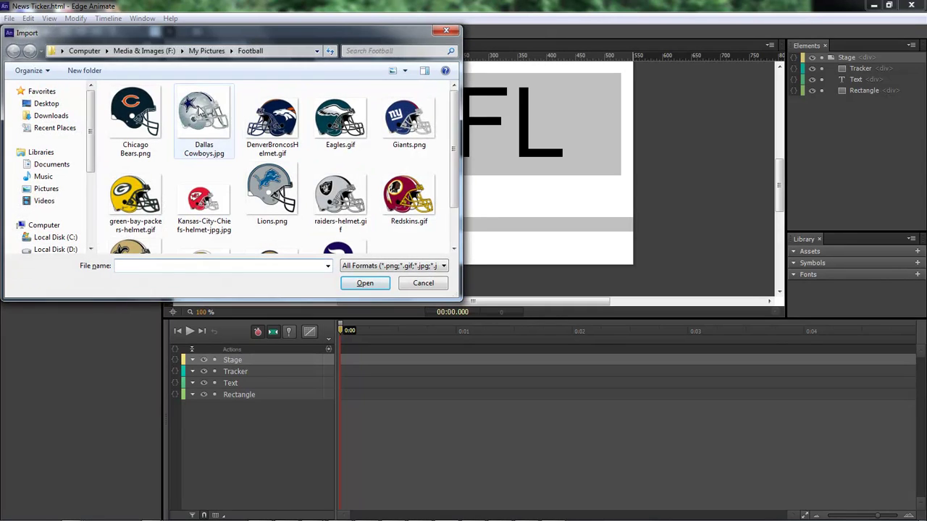
{"action": "double_click", "coordinate": [199, 105]}
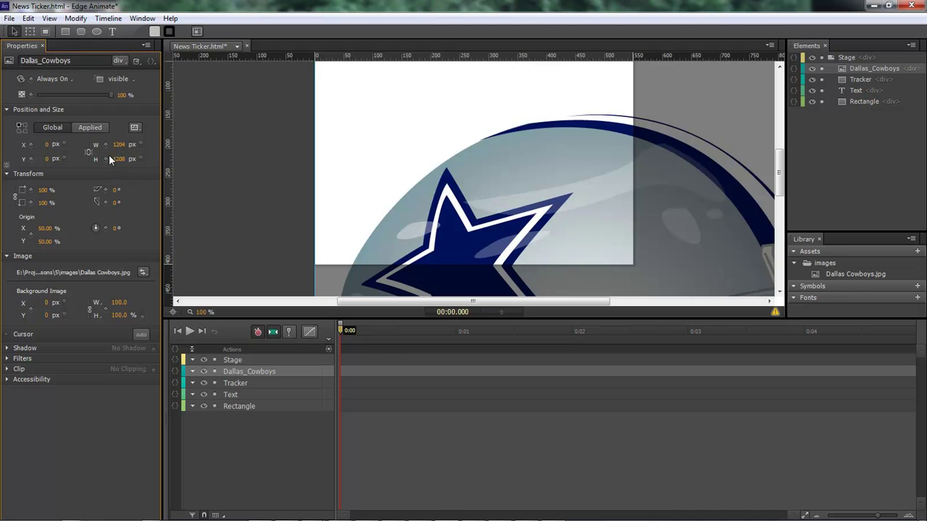
{"action": "left_click", "coordinate": [119, 144]}
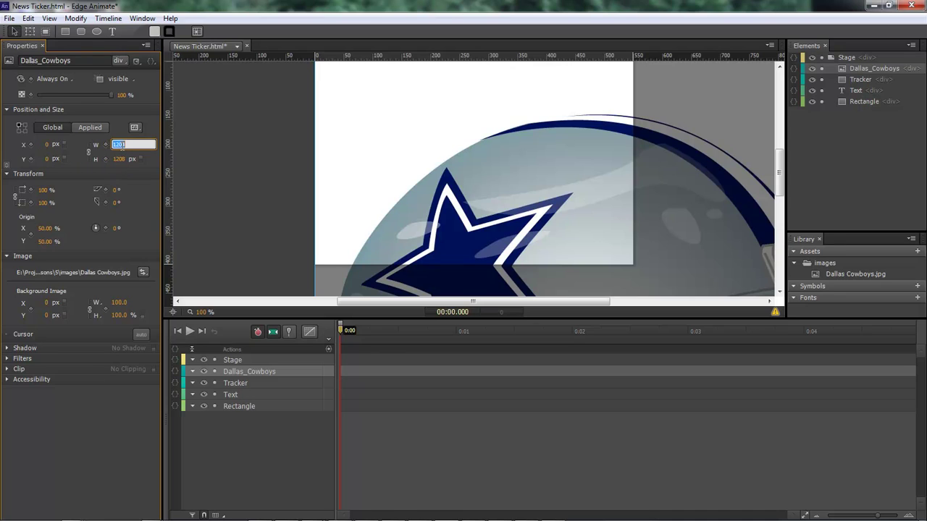
{"action": "type", "text": "30"}
{"action": "key", "text": "Return"}
Move the helmet to the Tracker bar's left end and resize it to 25 px
{"action": "left_click_drag", "start_coordinate": [779, 185], "coordinate": [779, 178]}
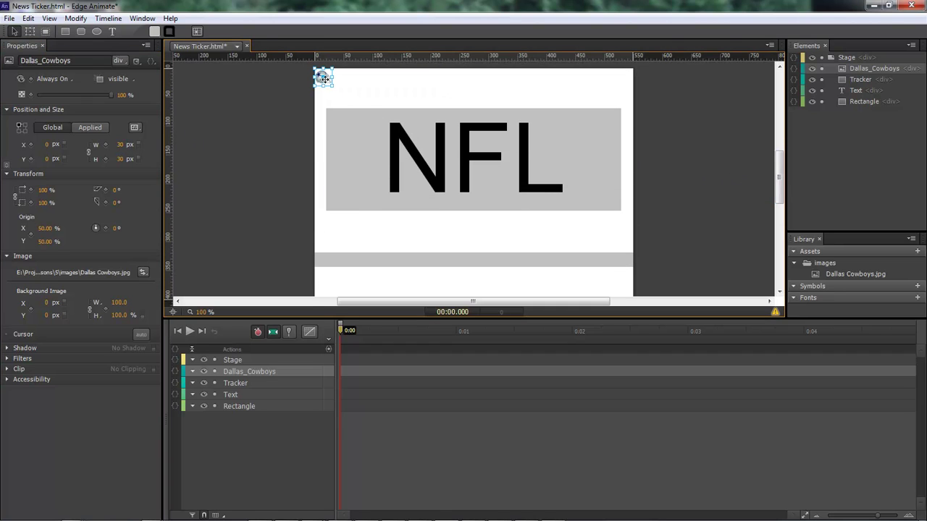
{"action": "left_click_drag", "start_coordinate": [323, 76], "coordinate": [338, 259]}
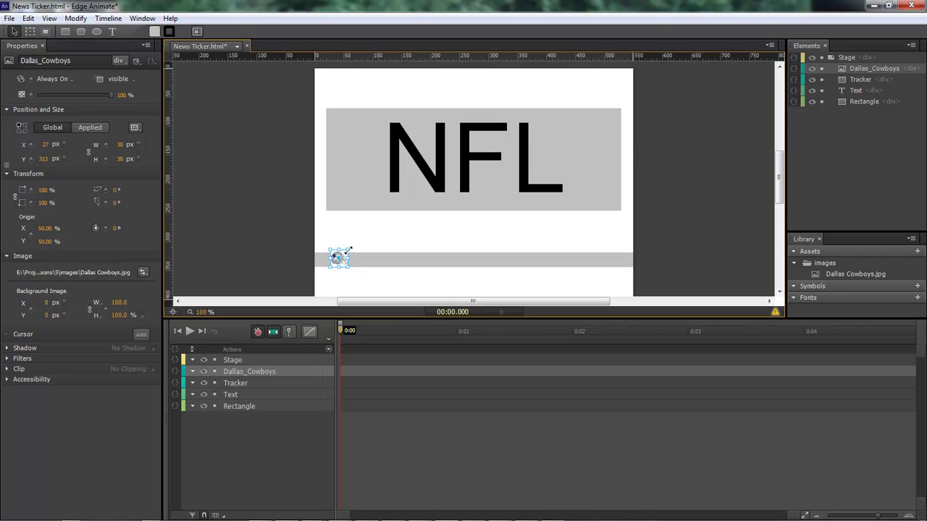
{"action": "left_click", "coordinate": [119, 144]}
{"action": "type", "text": "25"}
{"action": "key", "text": "Return"}
Create a text box reading 'Dallas Cowboys' on the ticker bar
{"action": "left_click", "coordinate": [384, 234]}
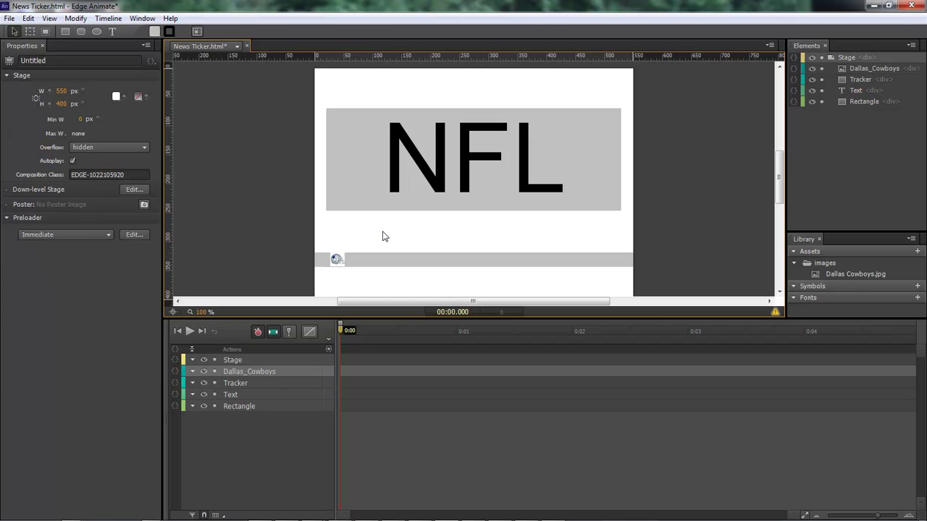
{"action": "left_click", "coordinate": [335, 258]}
{"action": "left_click", "coordinate": [331, 238]}
{"action": "left_click", "coordinate": [112, 31]}
{"action": "left_click", "coordinate": [349, 257]}
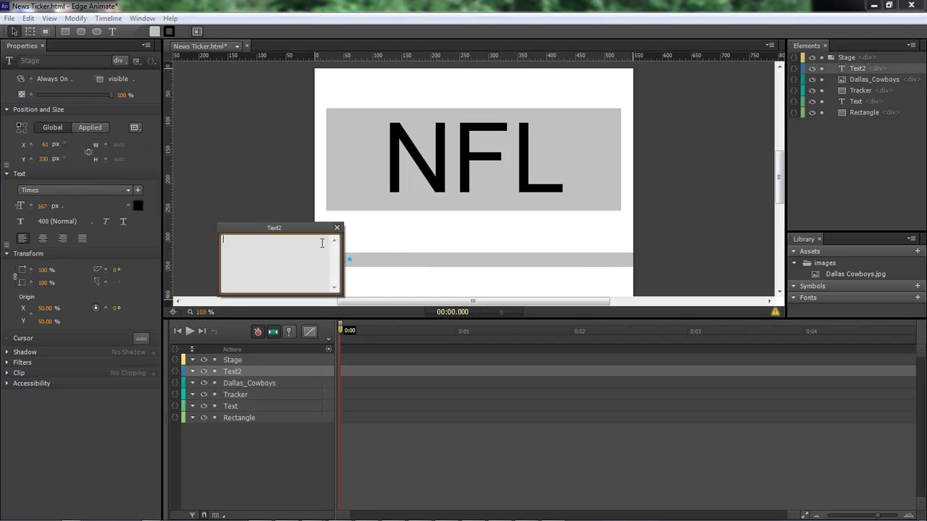
{"action": "type", "text": "Dallas C"}
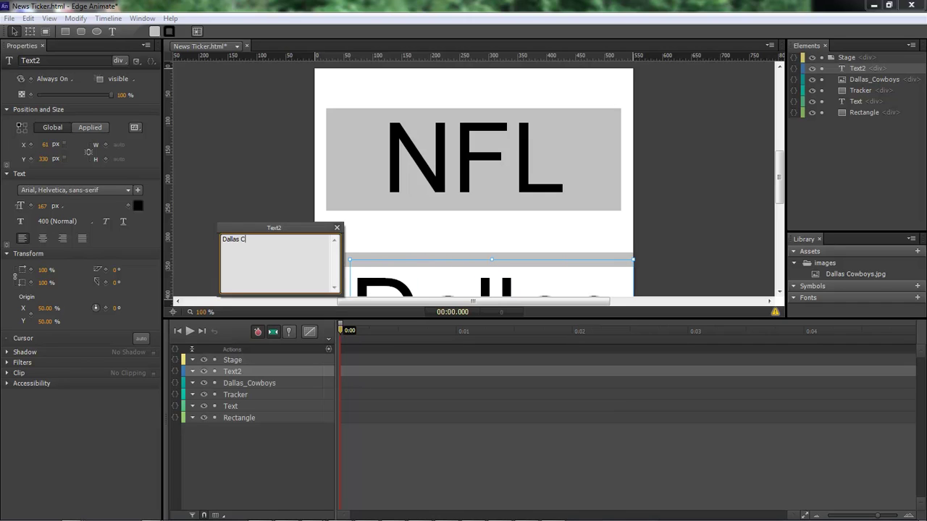
{"action": "type", "text": "oowboys"}
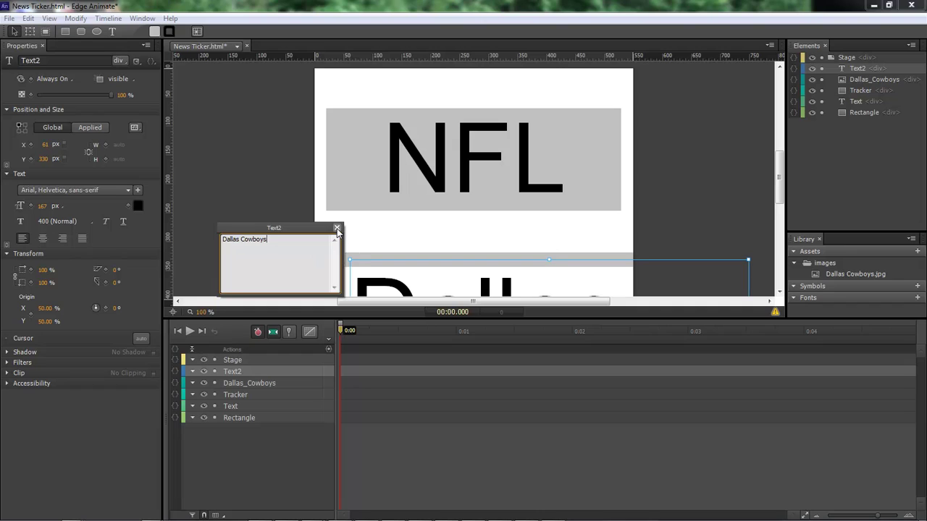
{"action": "left_click", "coordinate": [337, 229]}
Reduce the label's font size to 15 px and place it beside the helmet
{"action": "left_click", "coordinate": [42, 206]}
{"action": "type", "text": "110"}
{"action": "key", "text": "Return"}
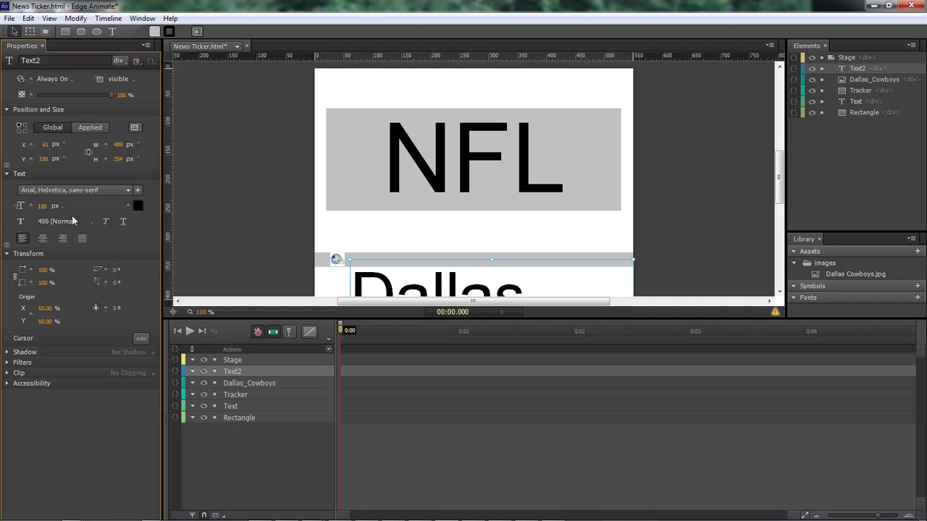
{"action": "left_click", "coordinate": [42, 206]}
{"action": "type", "text": "39"}
{"action": "key", "text": "Return"}
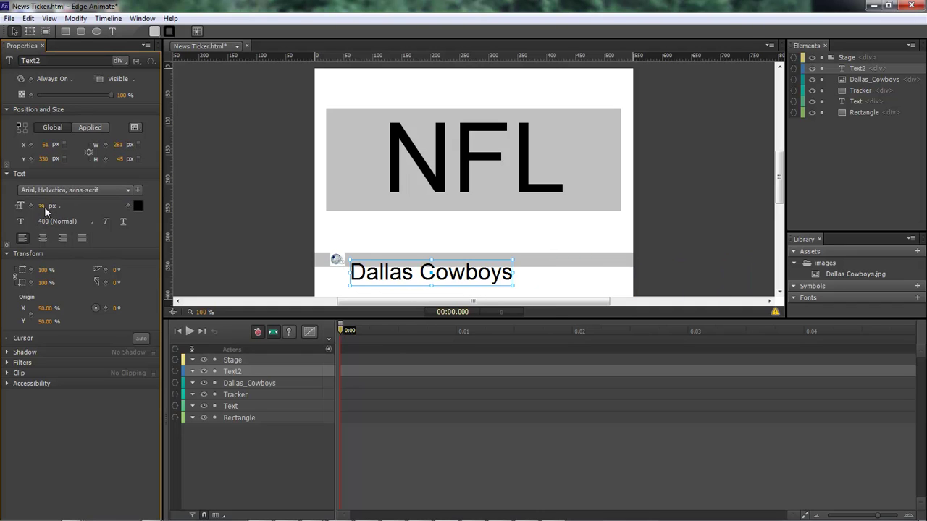
{"action": "mouse_move", "coordinate": [44, 207]}
{"action": "left_mouse_down"}
{"action": "mouse_move", "coordinate": [19, 207]}
{"action": "mouse_move", "coordinate": [31, 206]}
{"action": "left_mouse_up"}
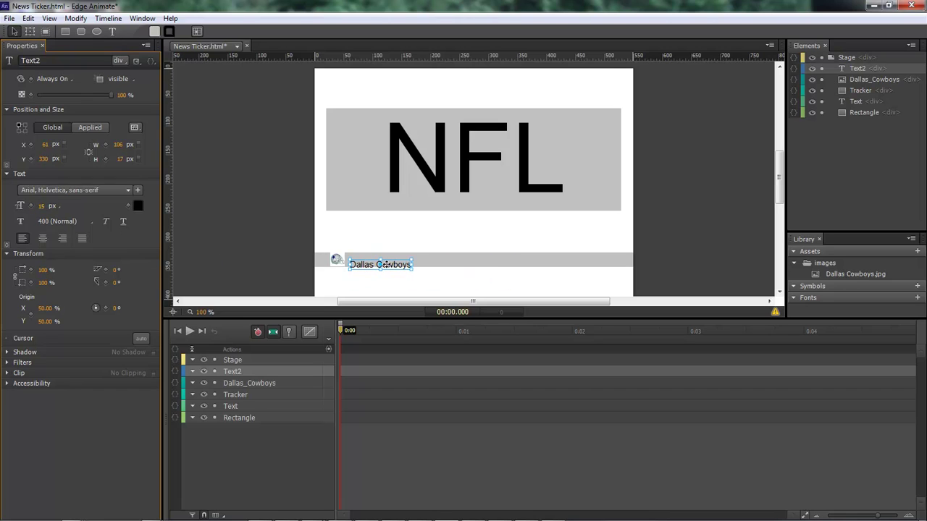
{"action": "left_click_drag", "start_coordinate": [385, 264], "coordinate": [382, 258]}
{"action": "left_click", "coordinate": [420, 291]}
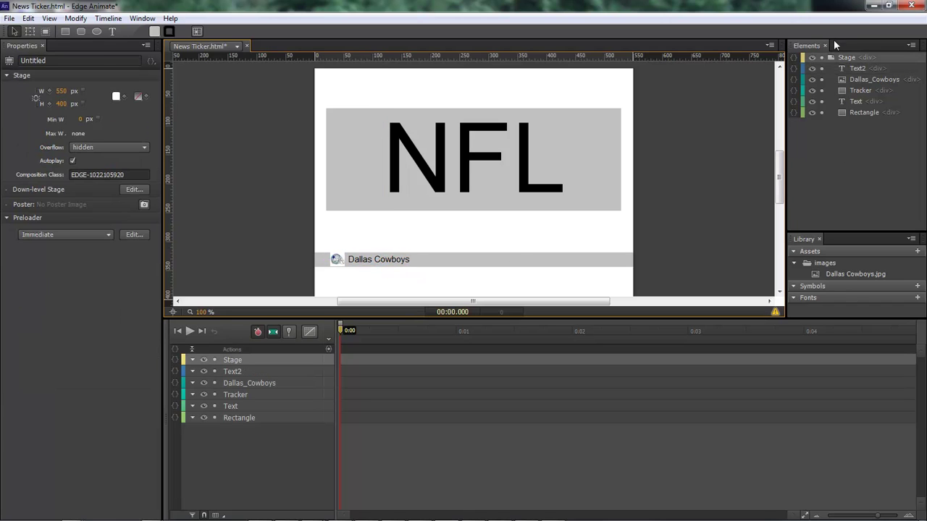
Rename the Text2 label element to Dallas in the Elements panel
{"action": "left_click", "coordinate": [866, 88]}
{"action": "left_click", "coordinate": [864, 81]}
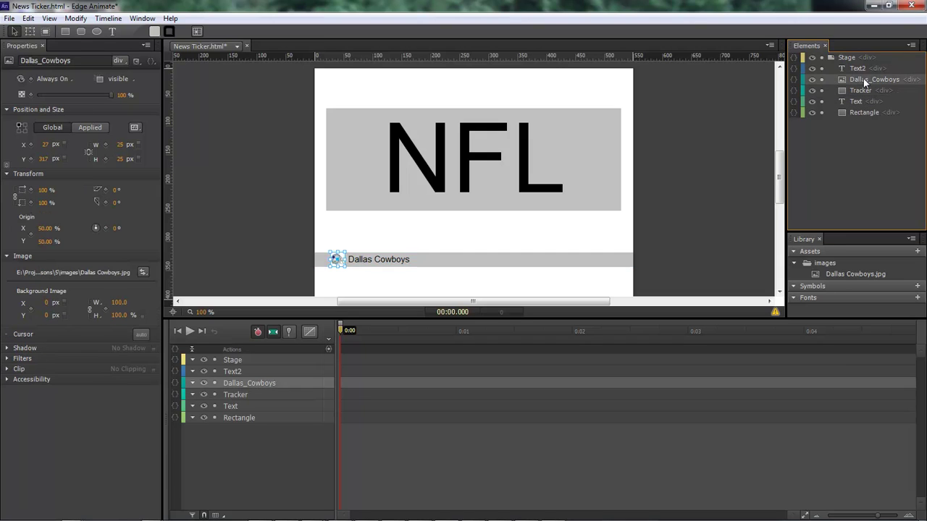
{"action": "left_click", "coordinate": [859, 69]}
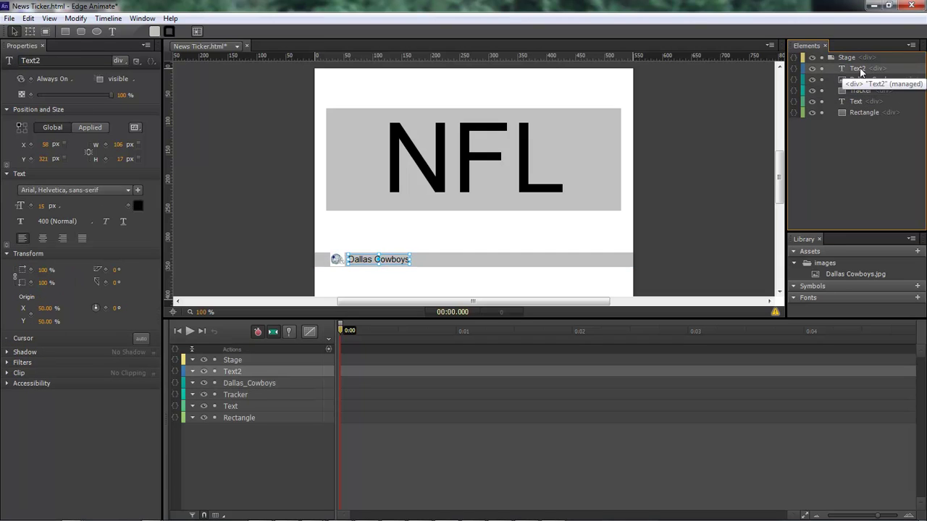
{"action": "double_click", "coordinate": [860, 69]}
{"action": "type", "text": "Dallas"}
{"action": "key", "text": "Return"}
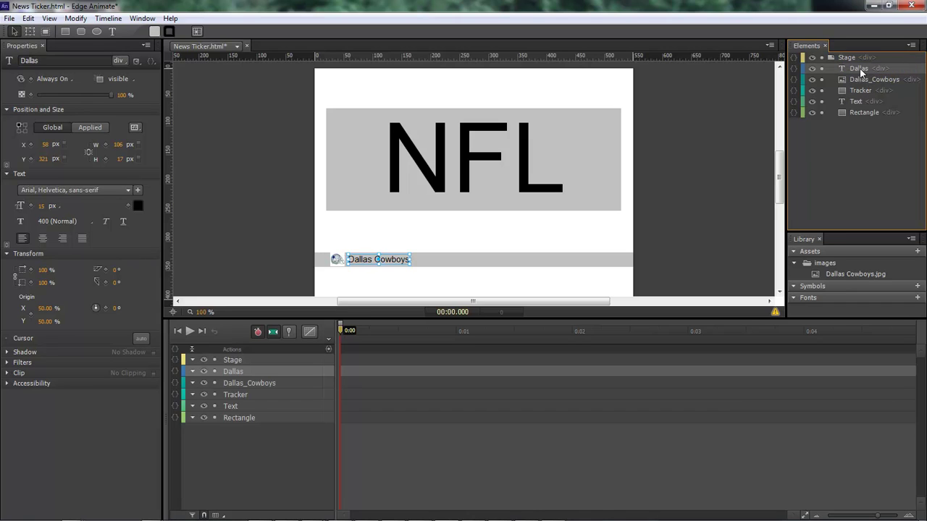
Nest Dallas and the Dallas_Cowboys image inside the Tracker element
{"action": "left_click", "coordinate": [864, 79], "text": "ctrl"}
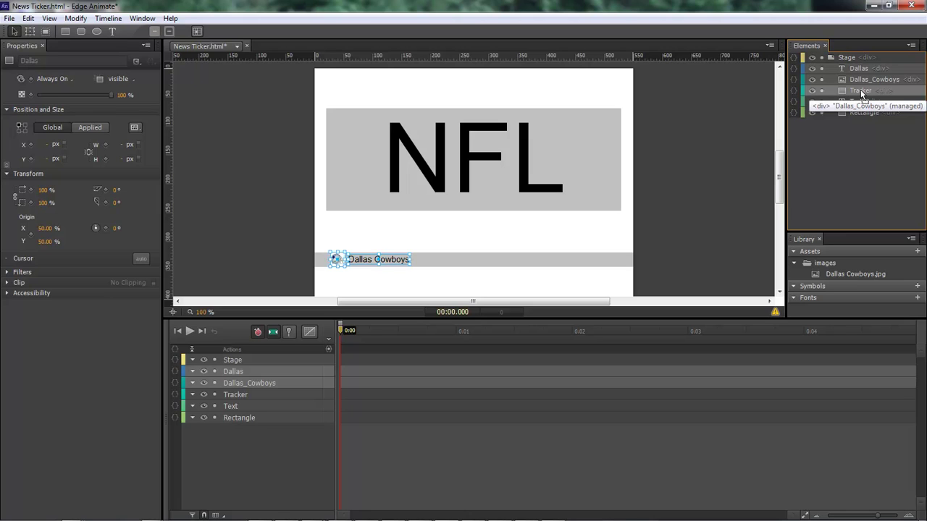
{"action": "left_click_drag", "start_coordinate": [860, 89], "coordinate": [861, 89]}
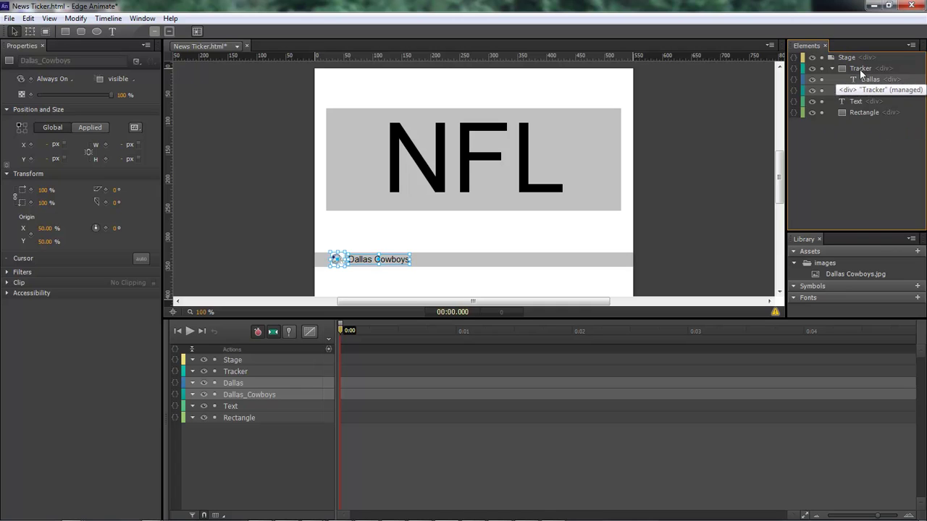
{"action": "left_click", "coordinate": [577, 247]}
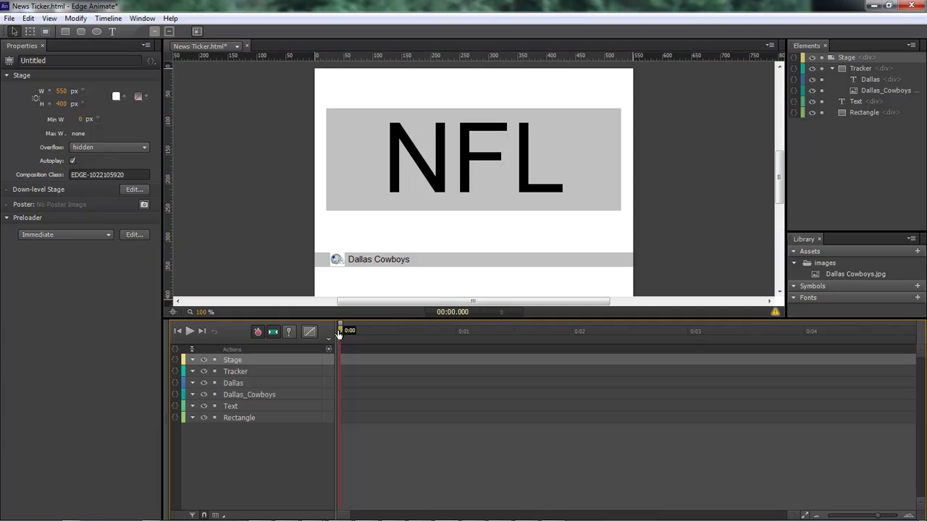
Turn on the timeline pin, view News Scroller.html, then switch back to News Ticker.html
{"action": "key", "text": "p"}
{"action": "left_click", "coordinate": [237, 46]}
{"action": "left_click", "coordinate": [226, 63]}
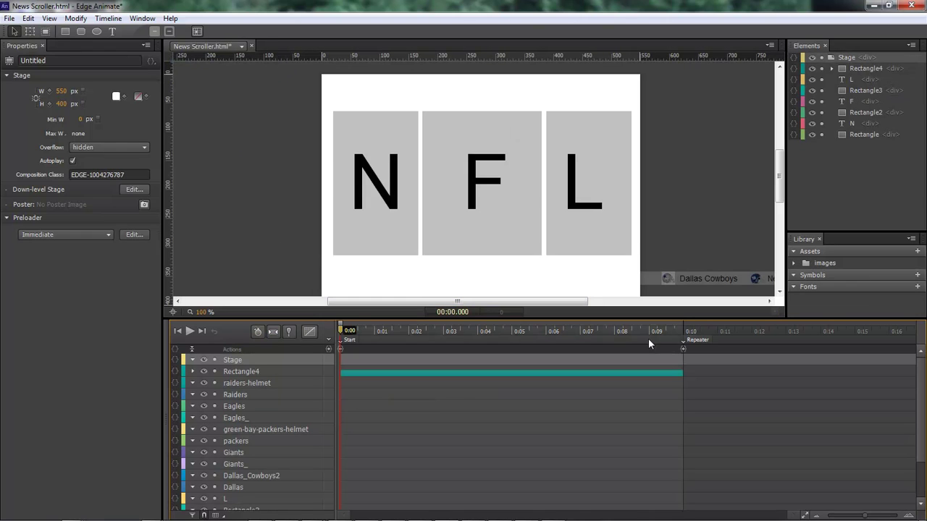
{"action": "left_click", "coordinate": [242, 46]}
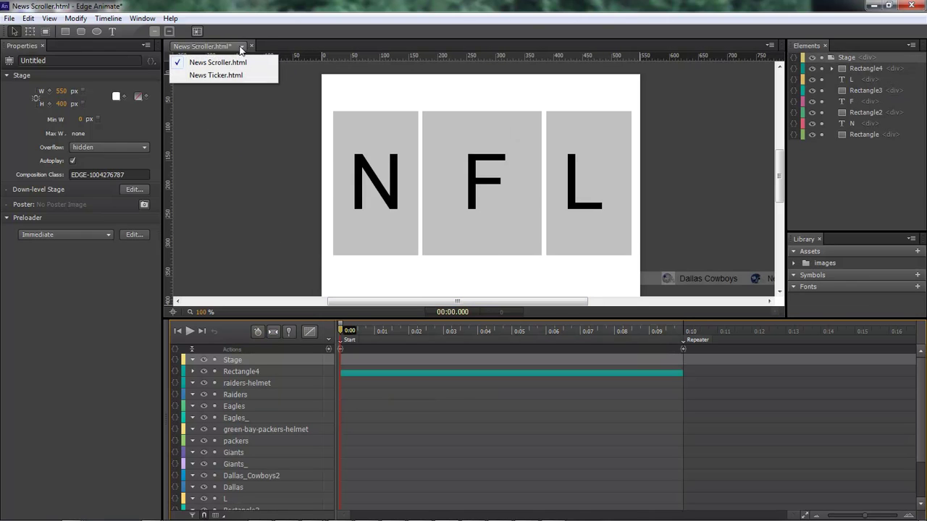
{"action": "left_click", "coordinate": [226, 76]}
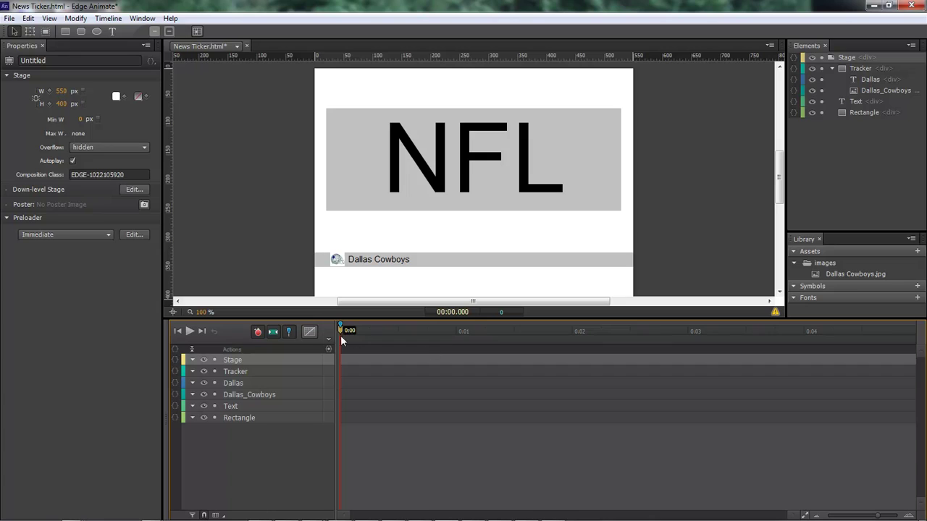
Add a timeline label named start at 0:00
{"action": "key", "text": "ctrl+l"}
{"action": "type", "text": "start"}
{"action": "key", "text": "Return"}
{"action": "left_click_drag", "start_coordinate": [879, 516], "coordinate": [872, 517]}
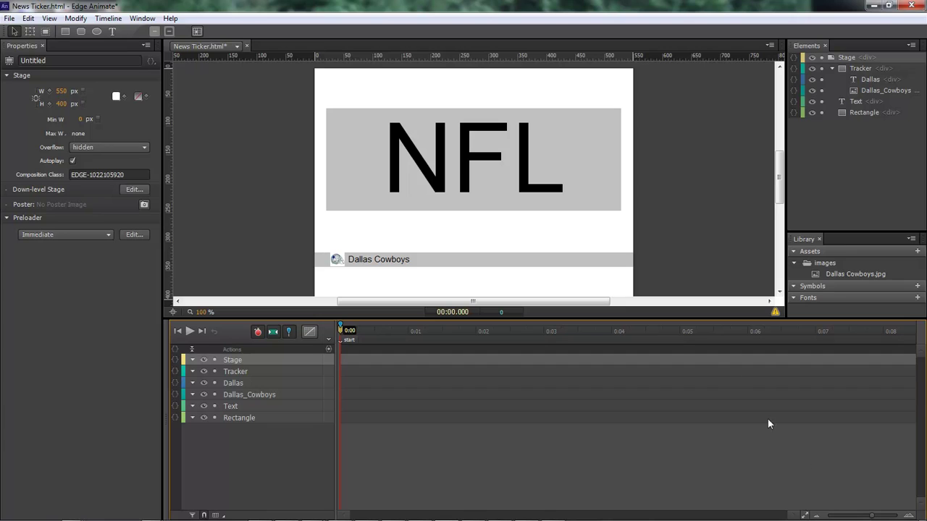
Add a Loop label at the 5-second mark and turn the timeline pin off
{"action": "left_click", "coordinate": [681, 337]}
{"action": "left_click", "coordinate": [679, 329]}
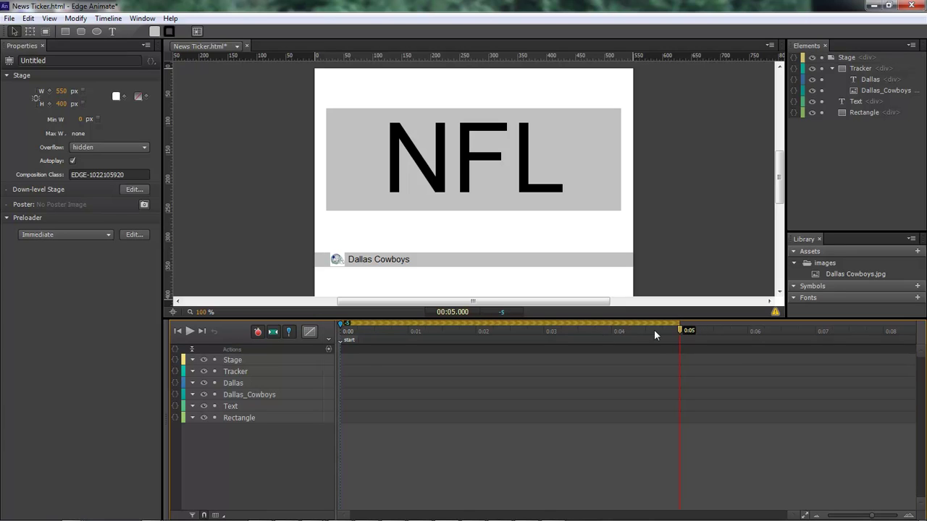
{"action": "left_click", "coordinate": [326, 337]}
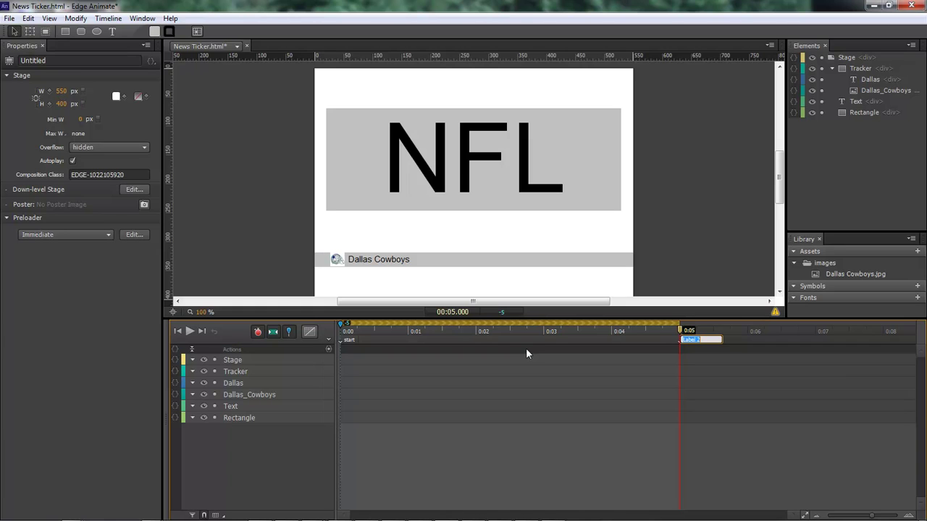
{"action": "type", "text": "Eoop"}
{"action": "key", "text": "Return"}
{"action": "key", "text": "p"}
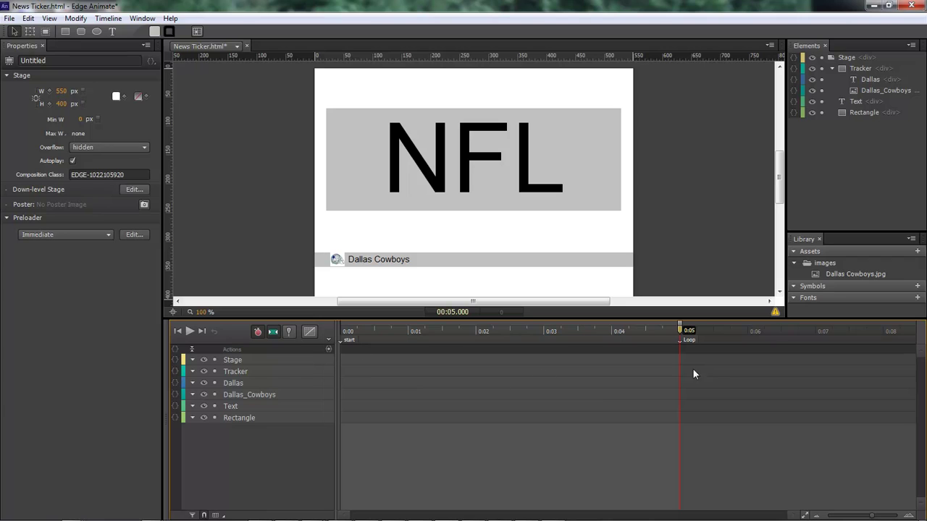
With the playhead pinned at 0:00, place Tracker just past the stage's right edge and delete its Top keyframes
{"action": "left_click_drag", "start_coordinate": [681, 330], "coordinate": [341, 334]}
{"action": "key", "text": "p"}
{"action": "left_click", "coordinate": [423, 263]}
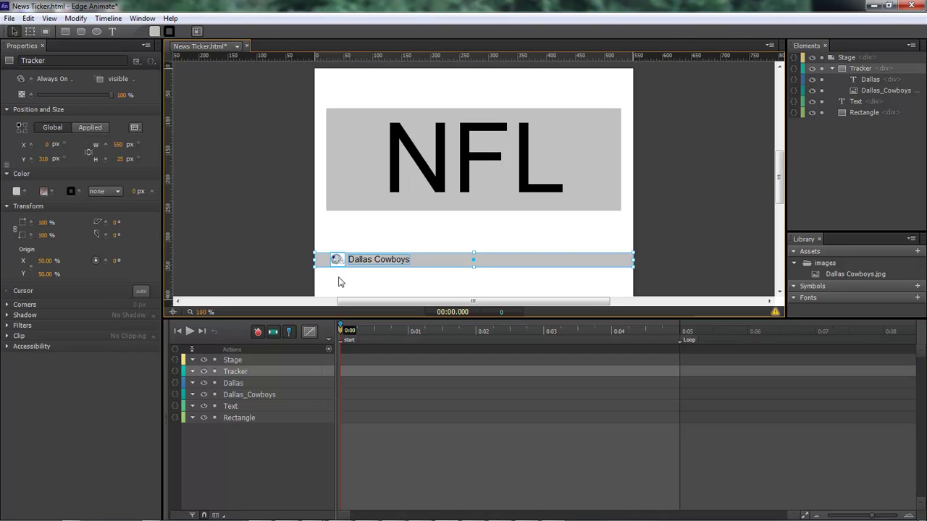
{"action": "left_click_drag", "start_coordinate": [318, 261], "coordinate": [643, 264]}
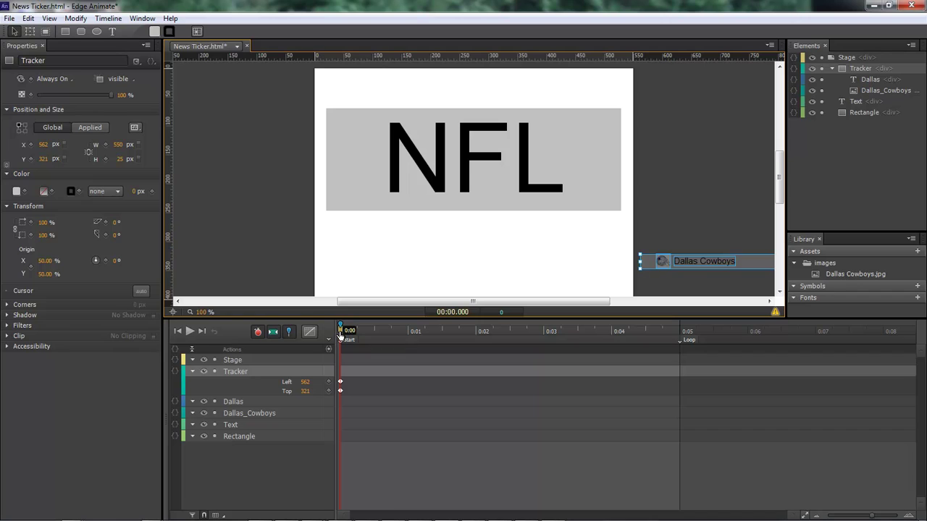
{"action": "left_click", "coordinate": [285, 391]}
{"action": "key", "text": "Delete"}
At 0:05, move Tracker off the stage's left edge to Left -564, remove the Top track, and play back
{"action": "left_click_drag", "start_coordinate": [341, 331], "coordinate": [680, 334]}
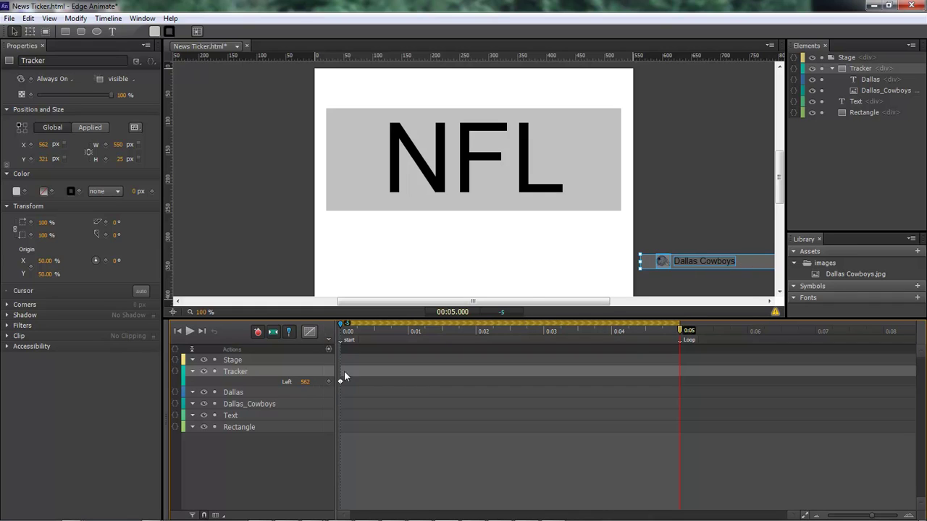
{"action": "left_click_drag", "start_coordinate": [756, 275], "coordinate": [106, 264]}
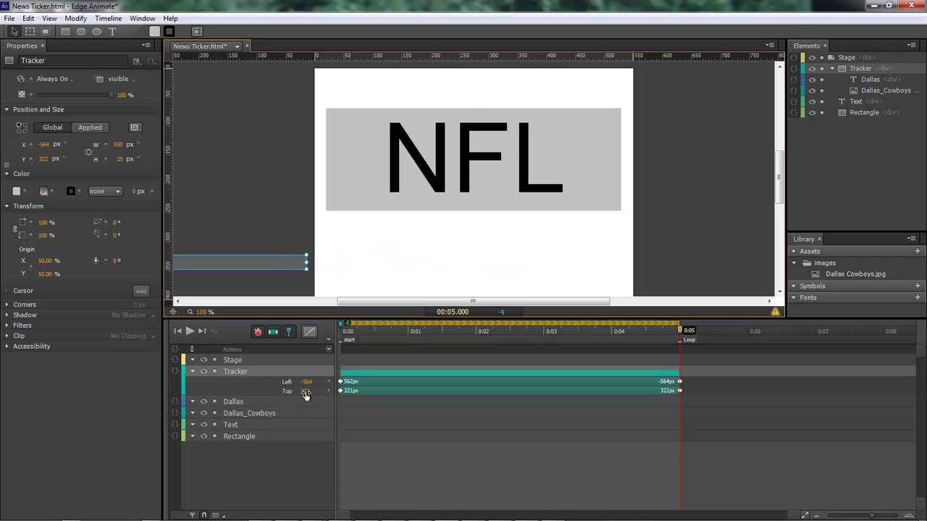
{"action": "left_click", "coordinate": [305, 392]}
{"action": "left_click", "coordinate": [296, 401]}
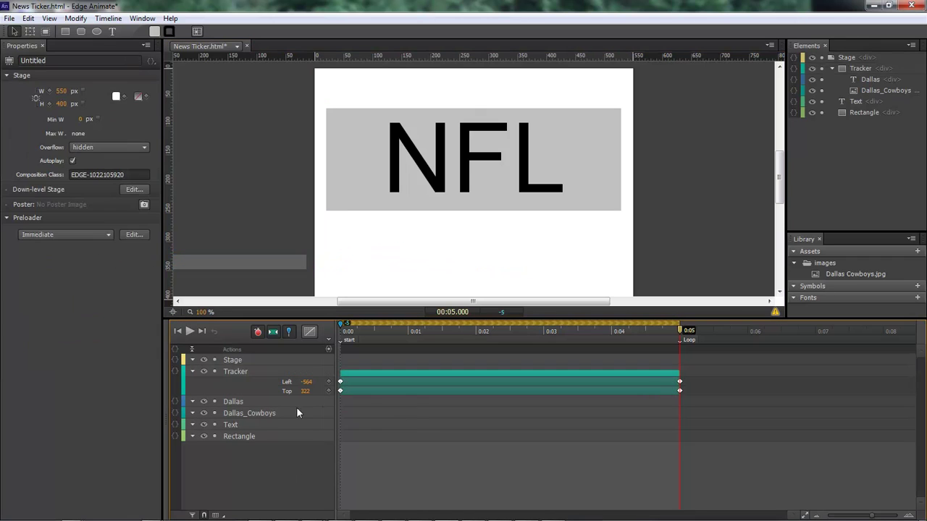
{"action": "left_click", "coordinate": [288, 390]}
{"action": "key", "text": "Delete"}
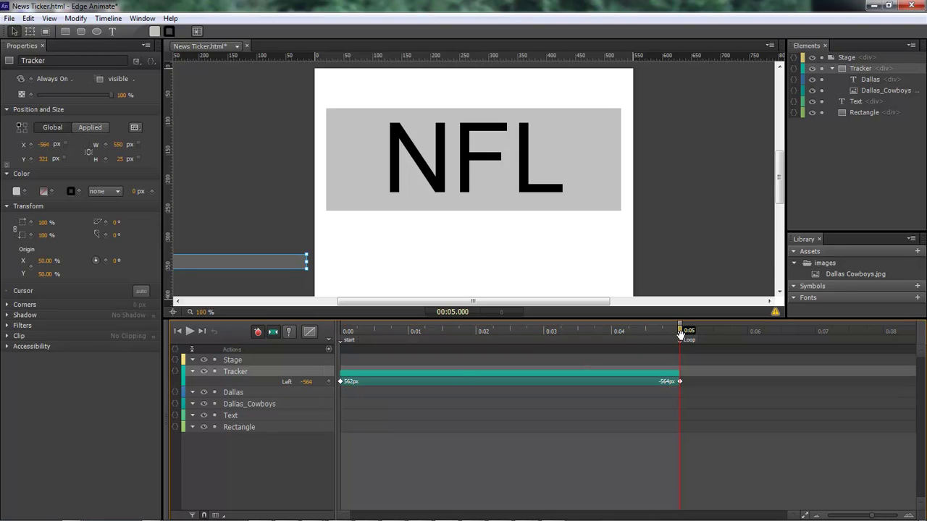
{"action": "left_click_drag", "start_coordinate": [680, 331], "coordinate": [277, 330]}
{"action": "key", "text": "space"}
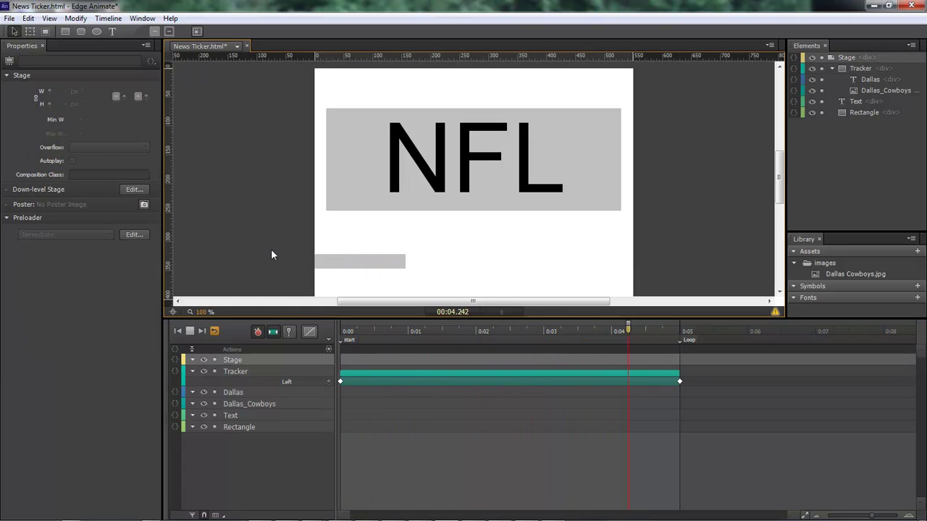
{"action": "key", "text": "space"}
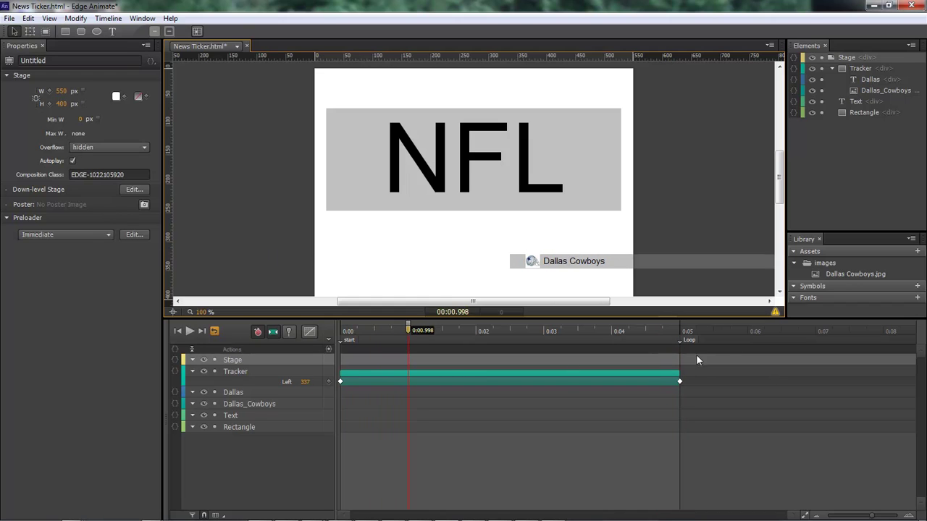
Add a trigger at 0:05 that runs sym.play('start') to return playback to the start label
{"action": "left_click_drag", "start_coordinate": [406, 330], "coordinate": [680, 330]}
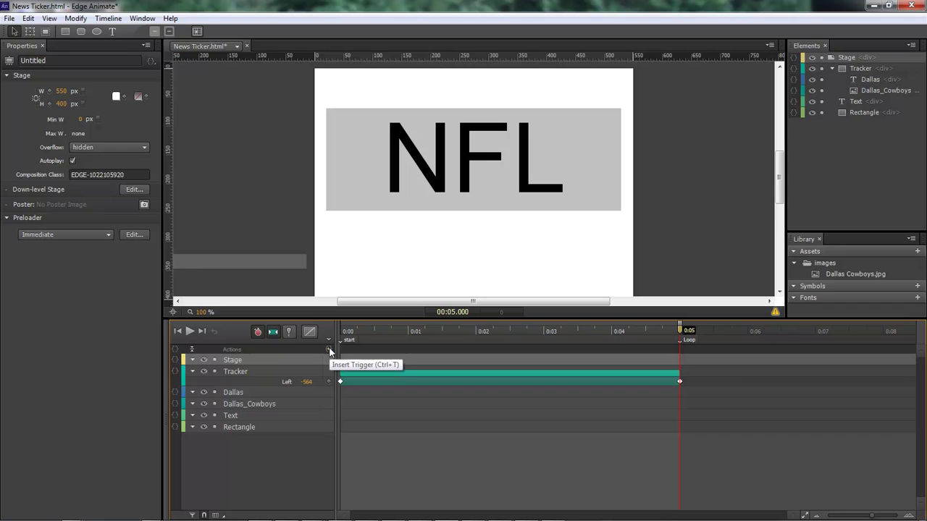
{"action": "left_click", "coordinate": [330, 350]}
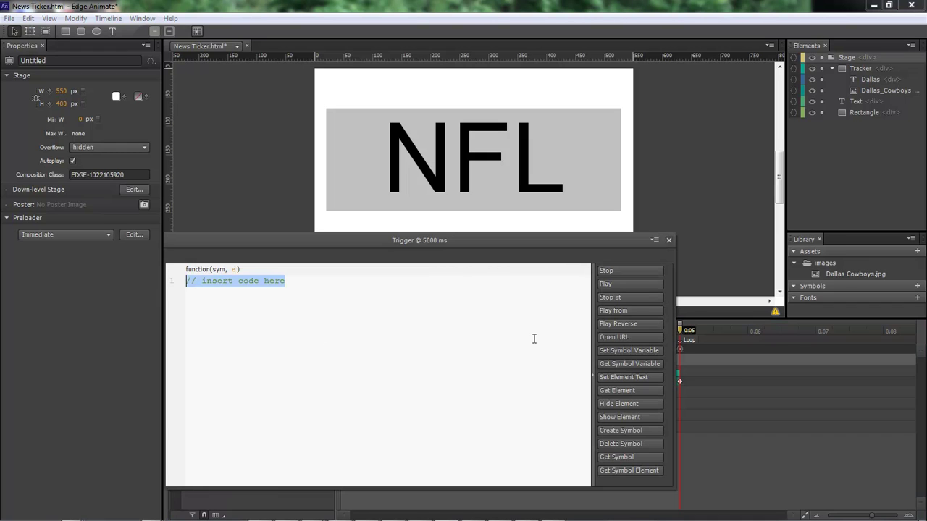
{"action": "left_click_drag", "start_coordinate": [563, 237], "coordinate": [641, 203]}
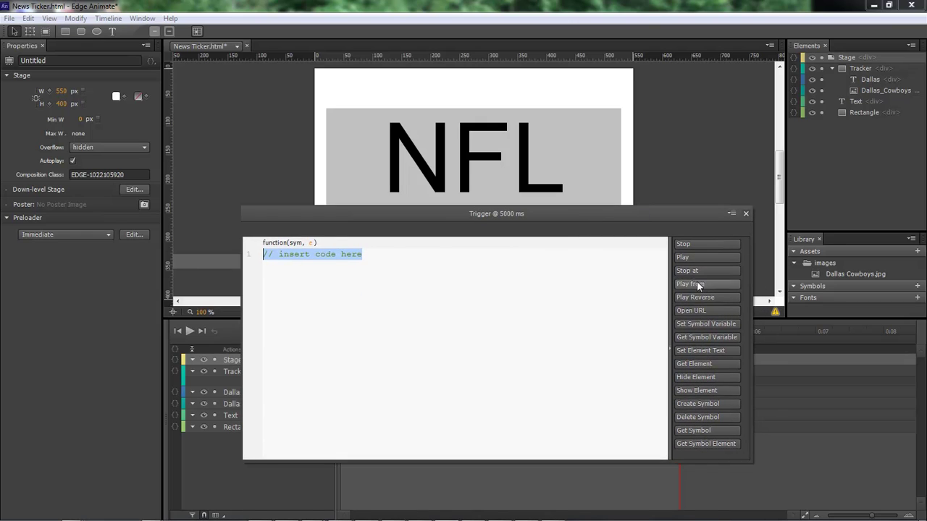
{"action": "left_click", "coordinate": [696, 284]}
{"action": "type", "text": "'s"}
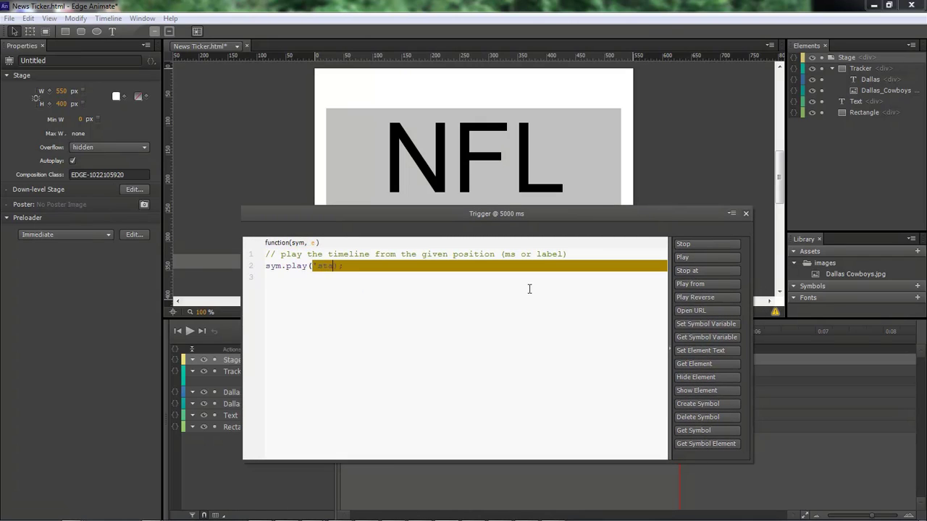
{"action": "type", "text": "tart'"}
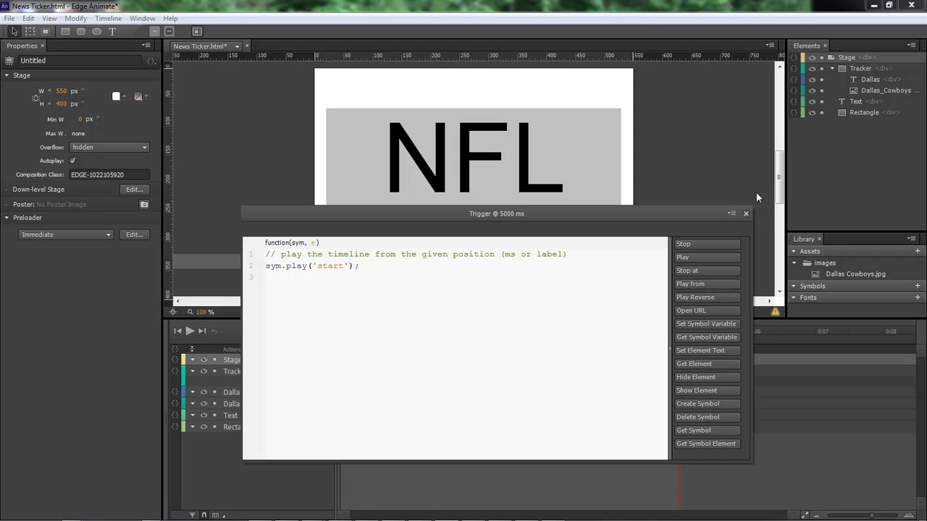
{"action": "left_click", "coordinate": [746, 213]}
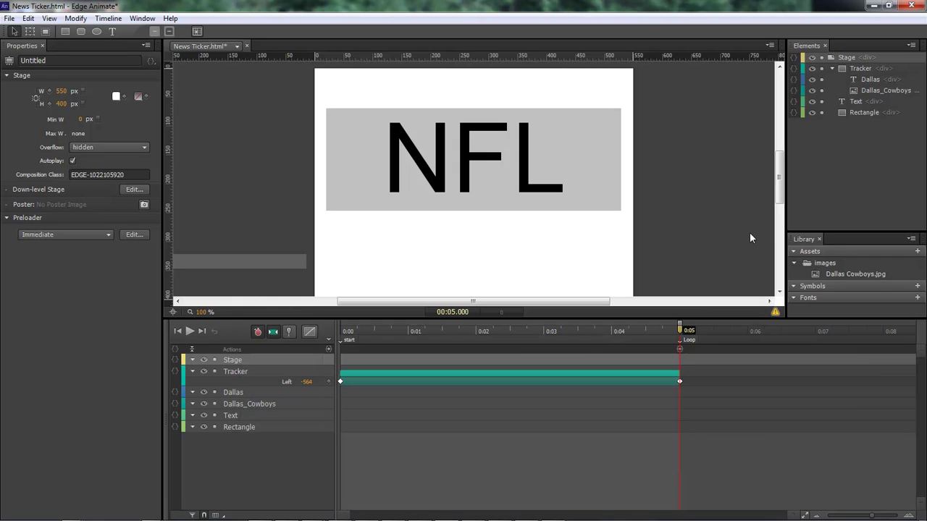
Preview News Ticker in Chrome, then close both preview tabs and minimize the browser
{"action": "key", "text": "ctrl+Return"}
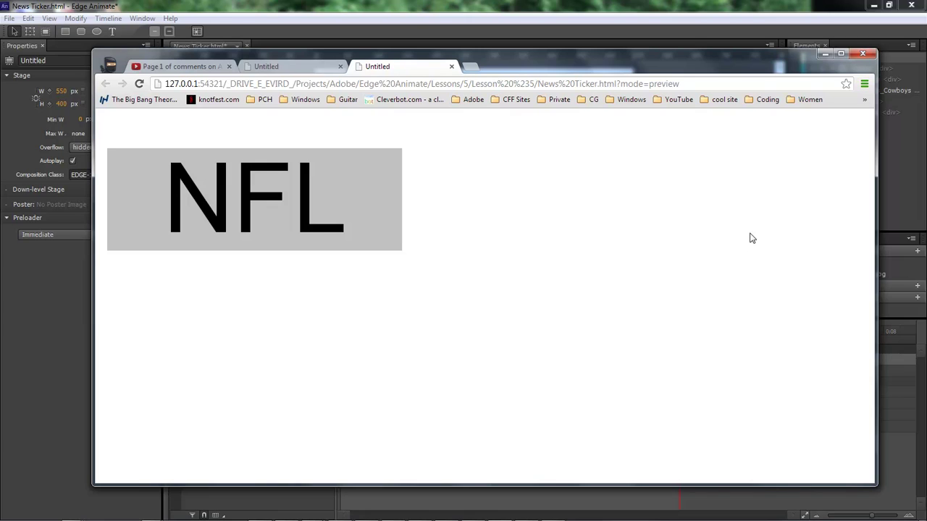
{"action": "left_click", "coordinate": [452, 67]}
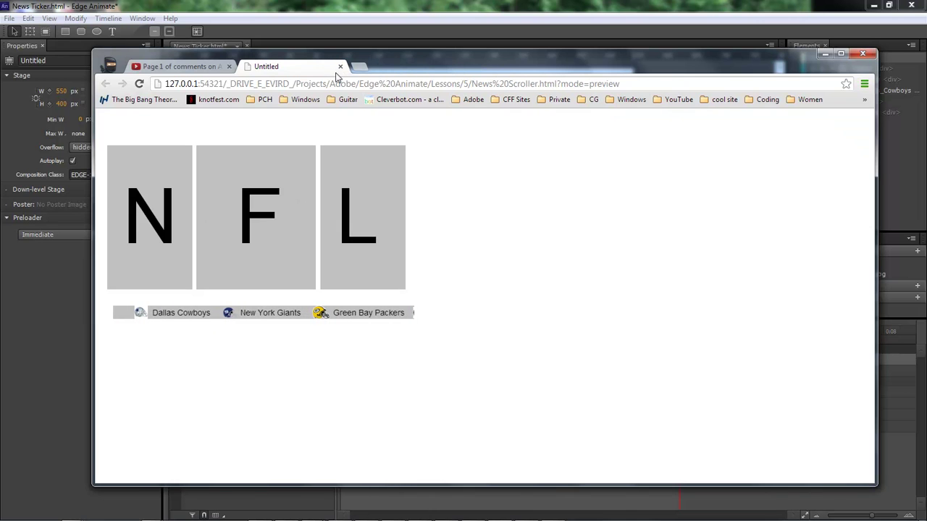
{"action": "left_click", "coordinate": [341, 66]}
{"action": "left_click", "coordinate": [824, 55]}
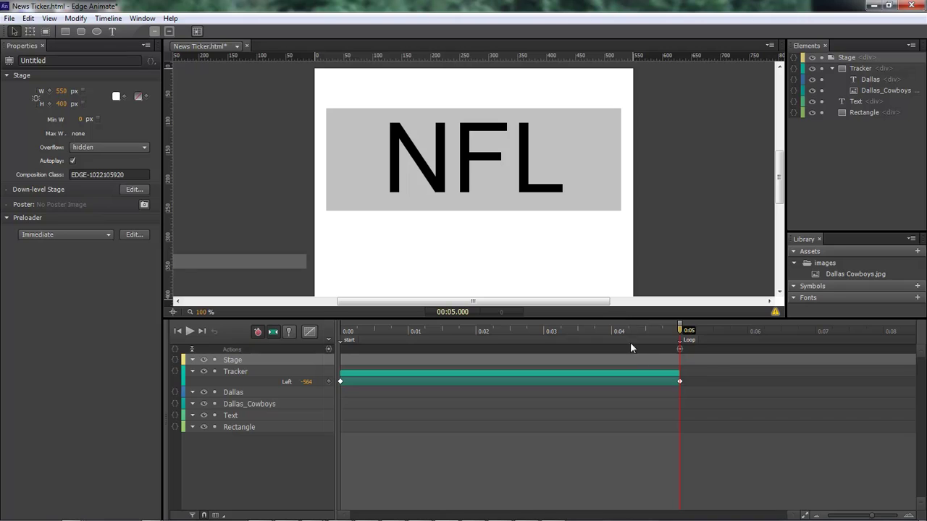
Move Tracker's end keyframe and the looping trigger to 0:08, then preview the ticker in the browser
{"action": "left_click_drag", "start_coordinate": [680, 333], "coordinate": [883, 333]}
{"action": "left_click", "coordinate": [680, 382]}
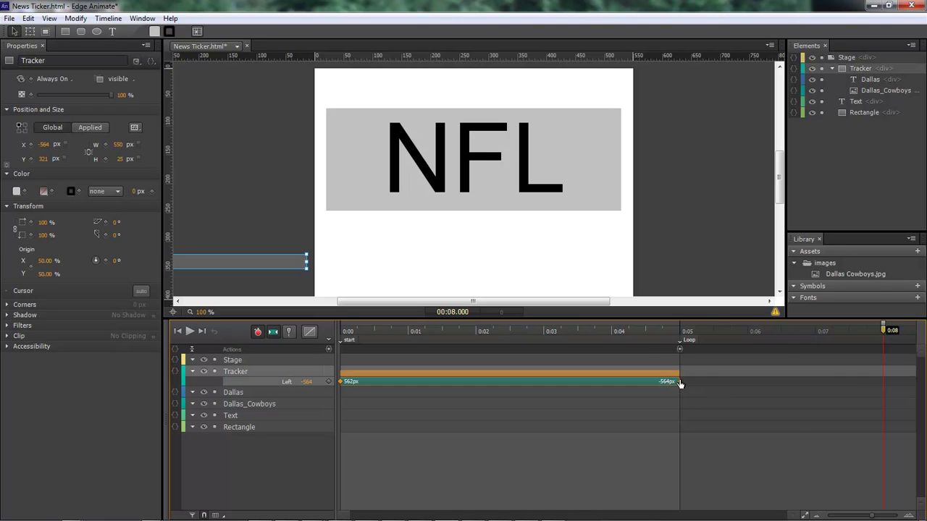
{"action": "left_click_drag", "start_coordinate": [680, 384], "coordinate": [883, 382]}
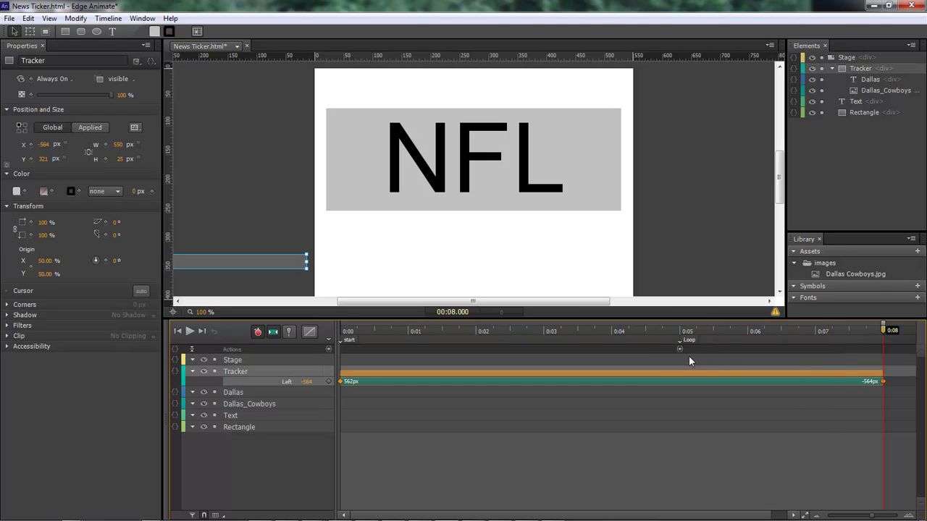
{"action": "left_click", "coordinate": [683, 349]}
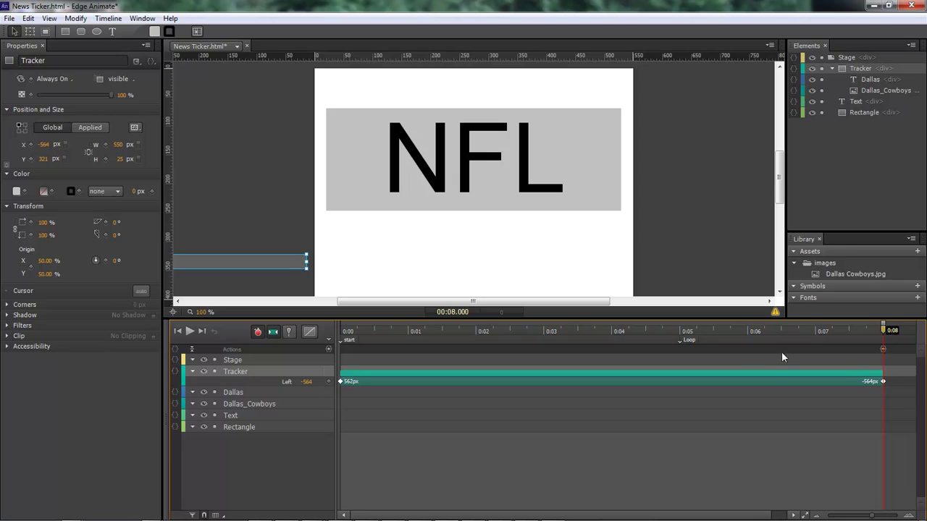
{"action": "left_click_drag", "start_coordinate": [684, 340], "coordinate": [886, 342]}
{"action": "key", "text": "ctrl+Return"}
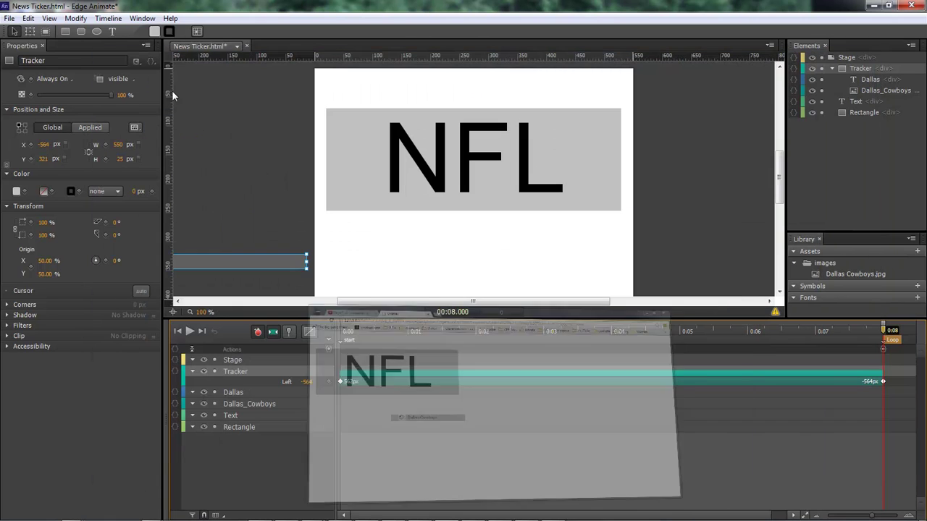
Minimize Chrome, switch to the News Scroller.html composition, and preview it in the browser
{"action": "left_click", "coordinate": [824, 54]}
{"action": "left_click", "coordinate": [237, 47]}
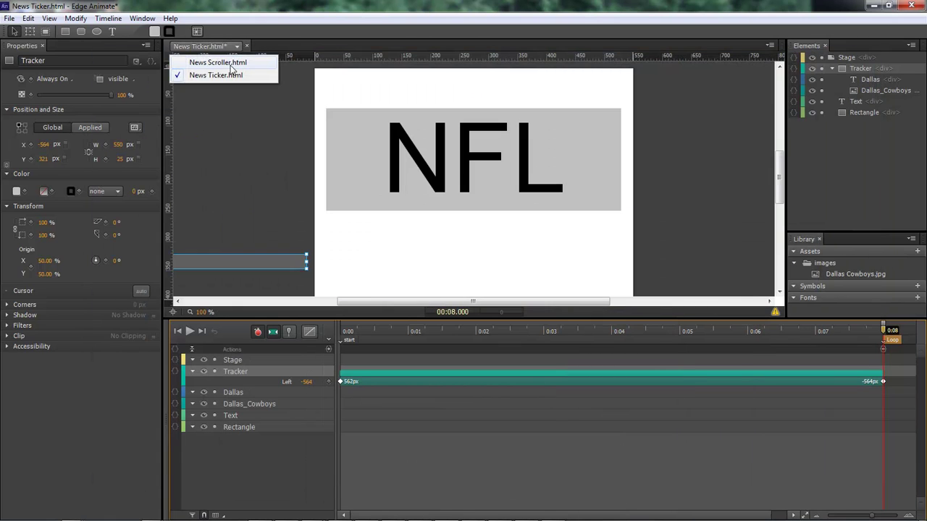
{"action": "left_click", "coordinate": [225, 63]}
{"action": "key", "text": "ctrl+Return"}
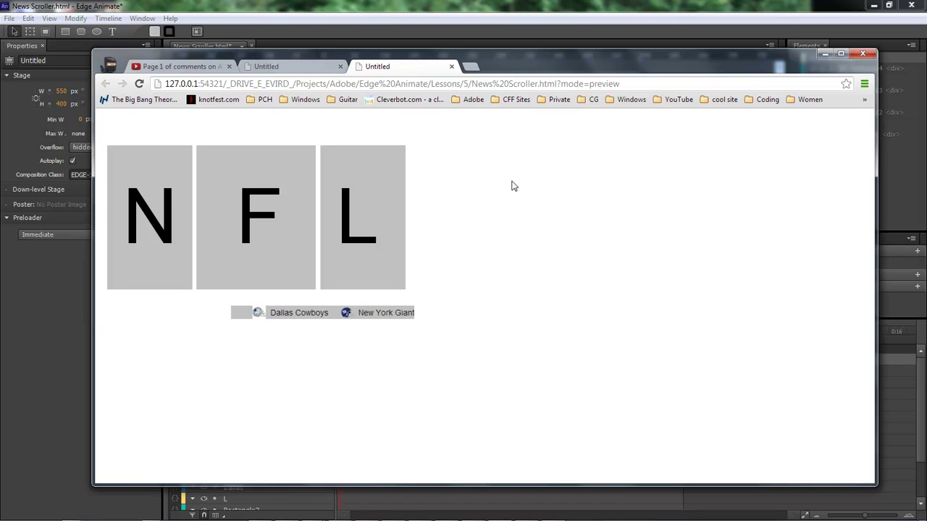
{"action": "left_click", "coordinate": [305, 70]}
{"action": "left_click", "coordinate": [384, 70]}
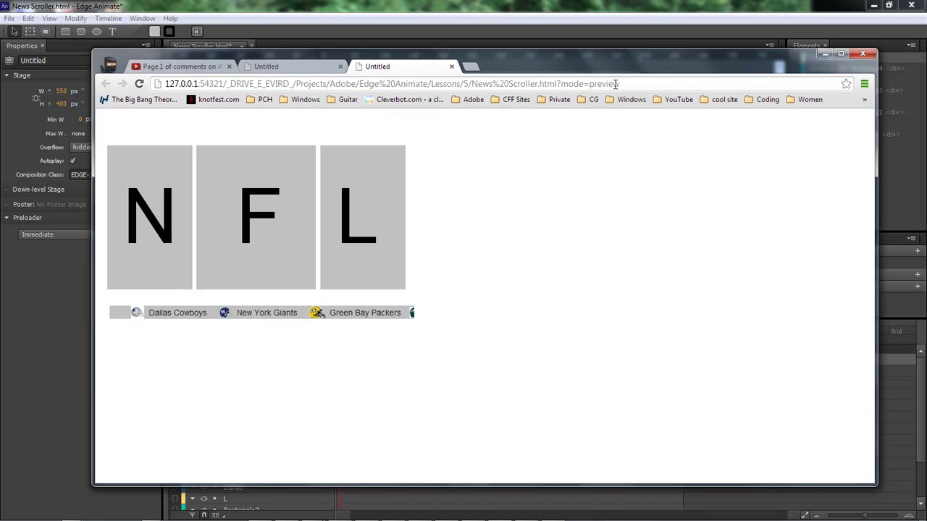